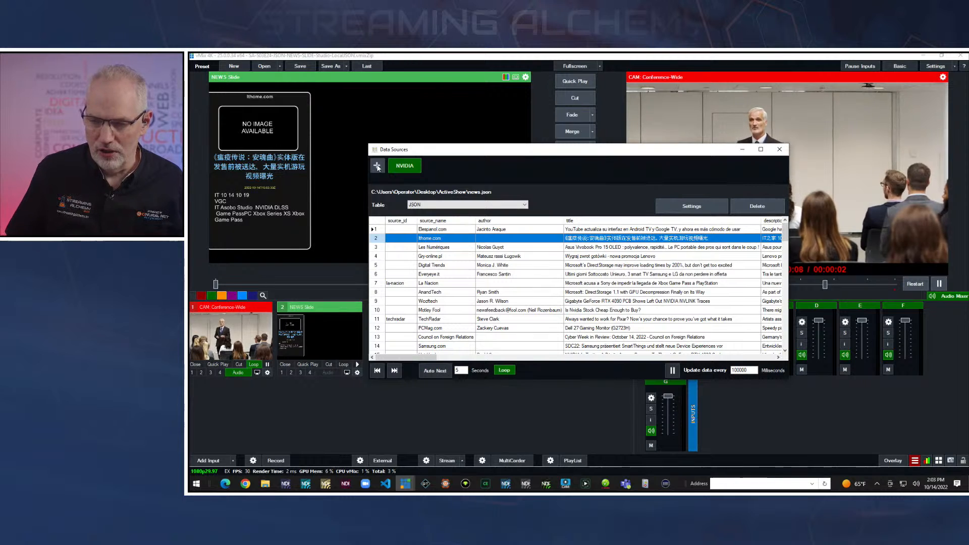
Add a new JSON data source and name it DEMO.
left_click(377, 166)
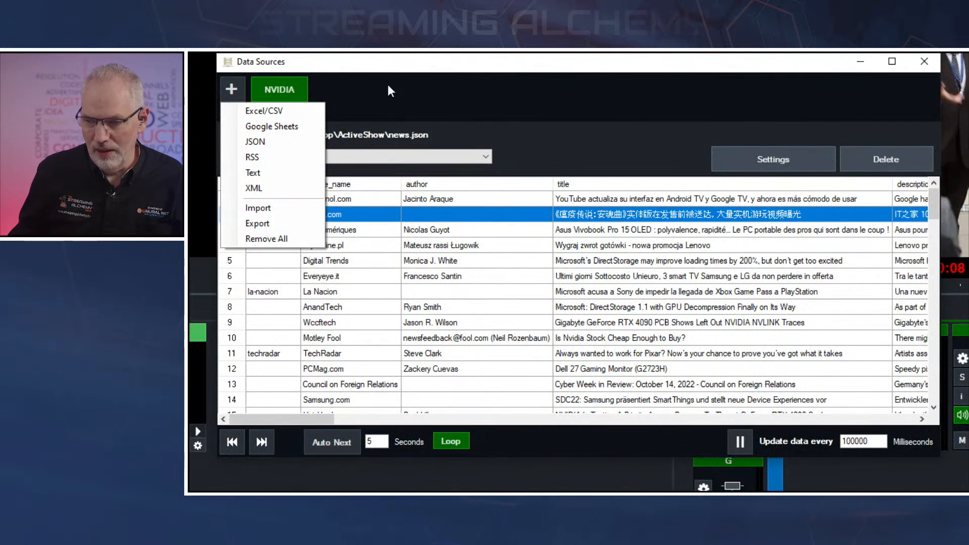
left_click(427, 89)
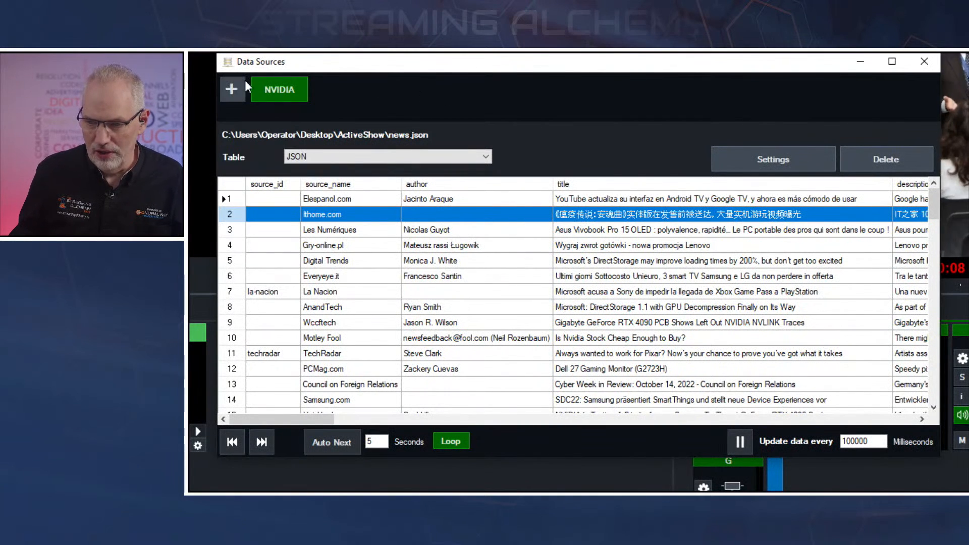
left_click(230, 89)
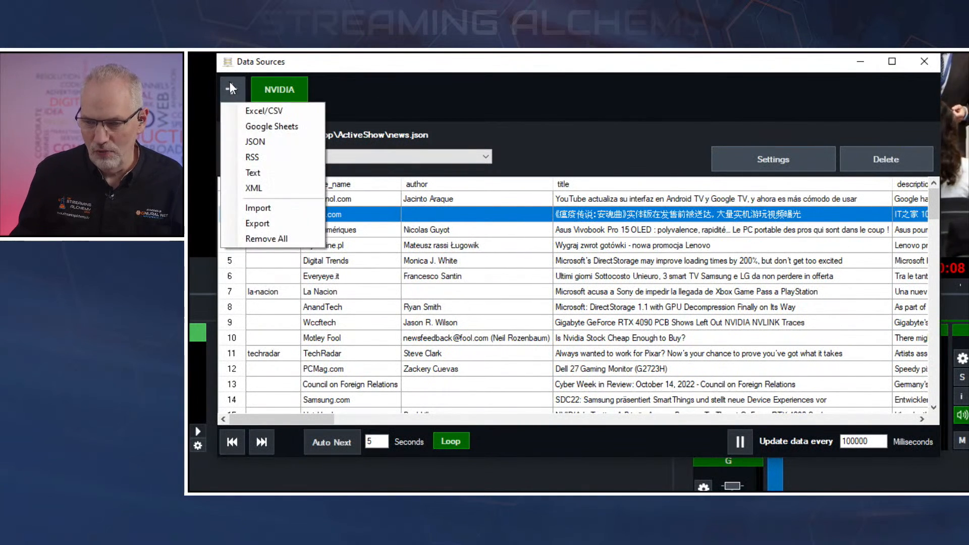
left_click(256, 144)
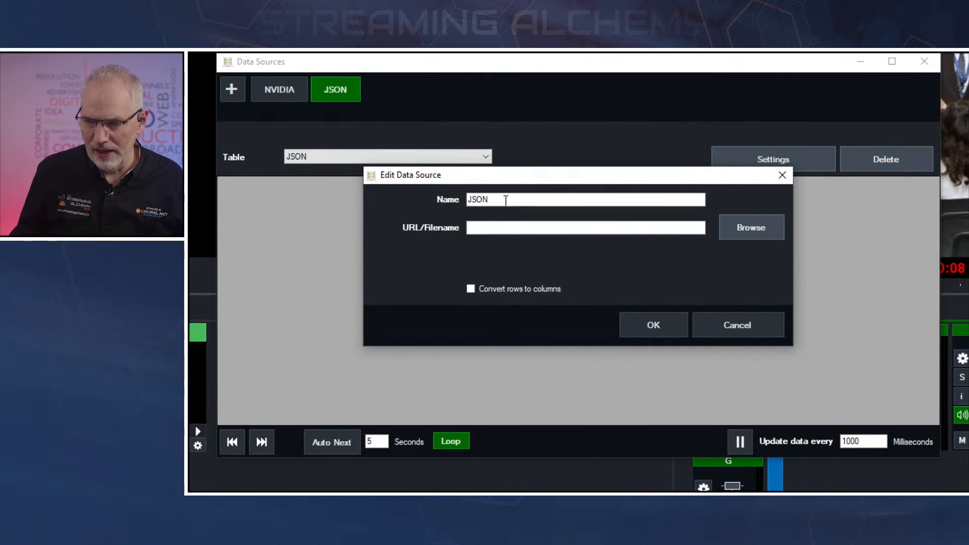
left_click_drag(504, 200, 461, 194)
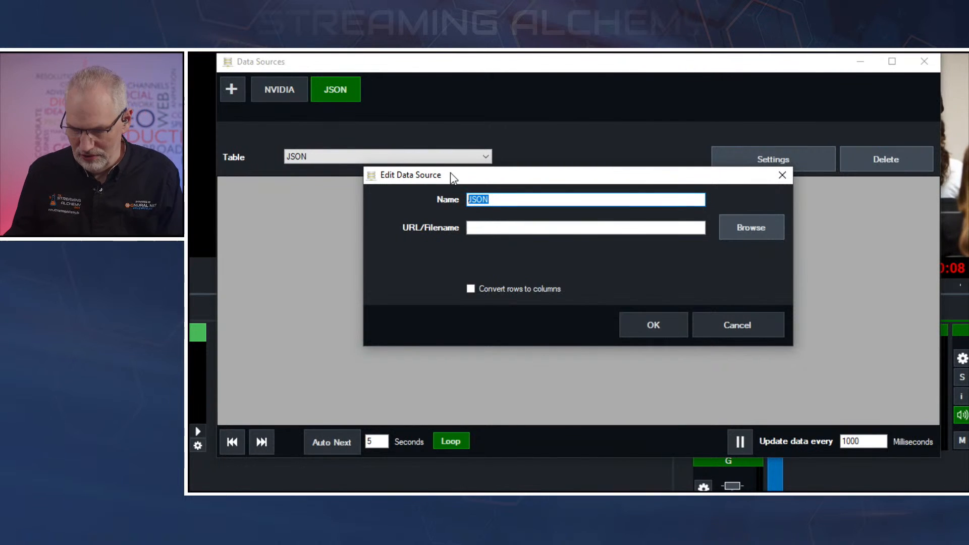
type("DEMO")
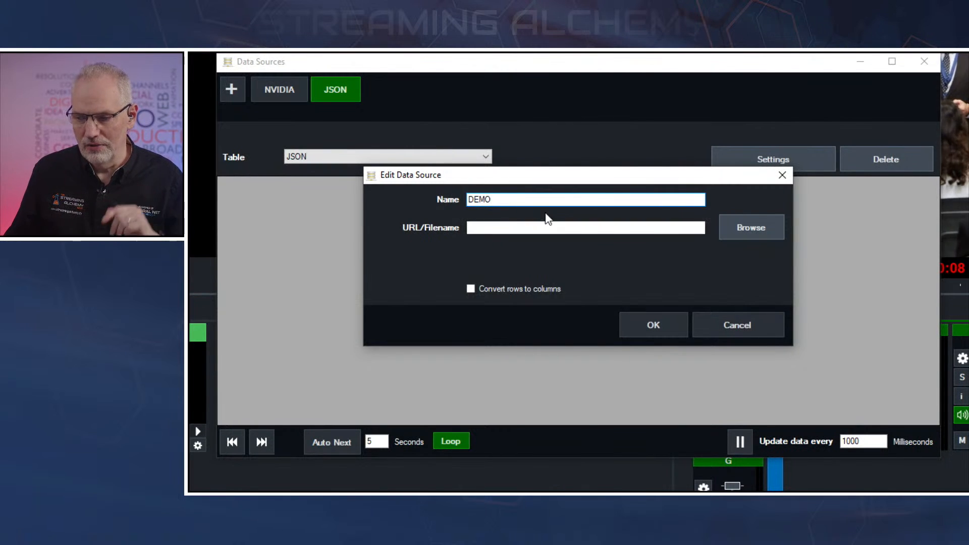
Link the DEMO data source to news.json from the ActiveShow folder, leaving rows-to-columns conversion off, and confirm.
left_click(749, 227)
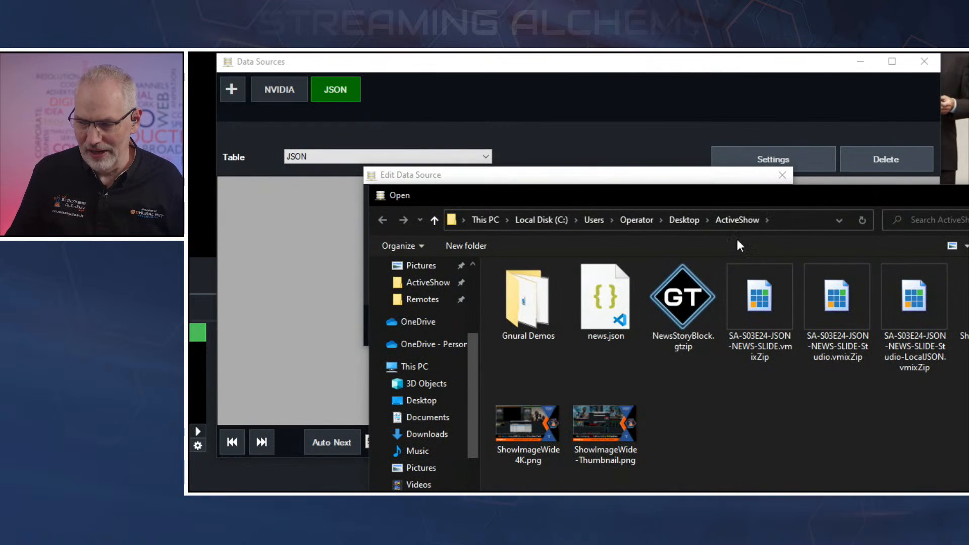
left_click(602, 301)
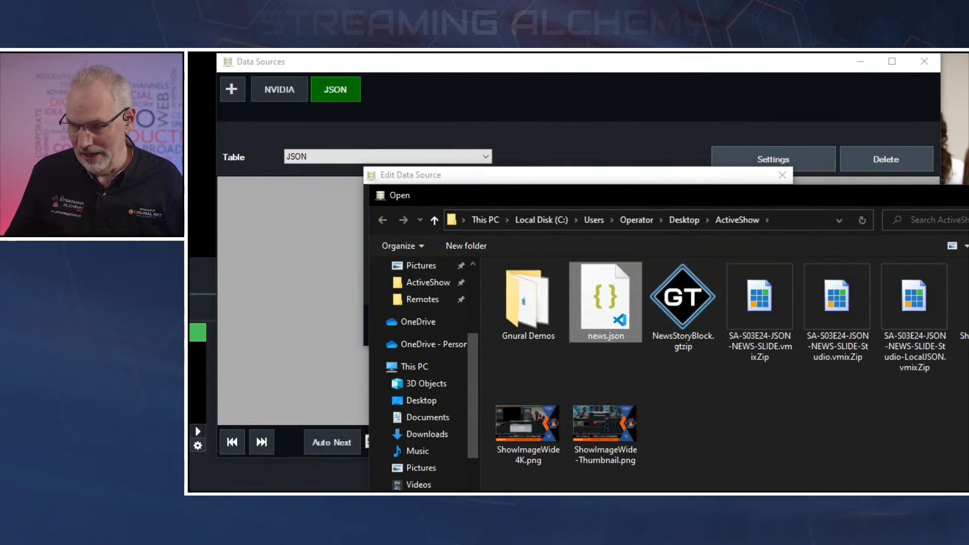
double_click(603, 301)
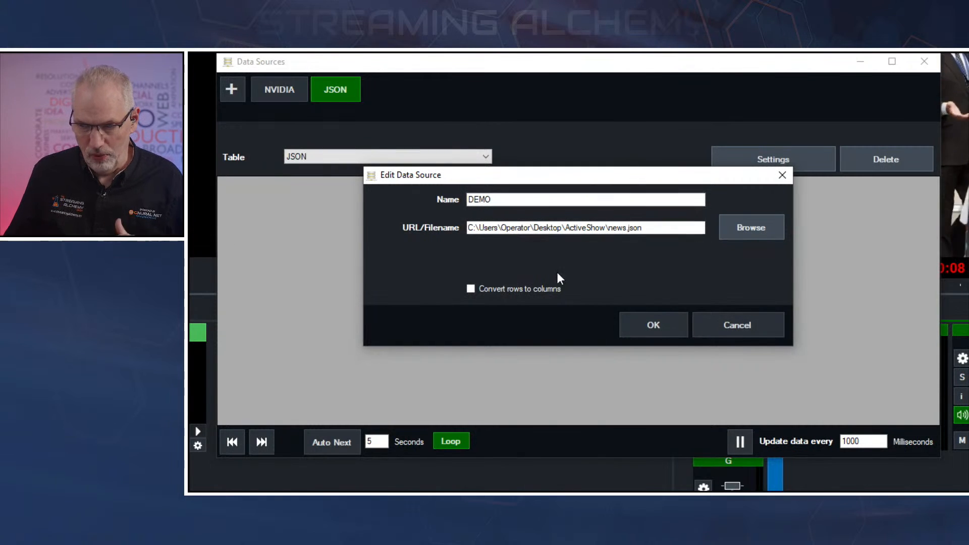
left_click(651, 325)
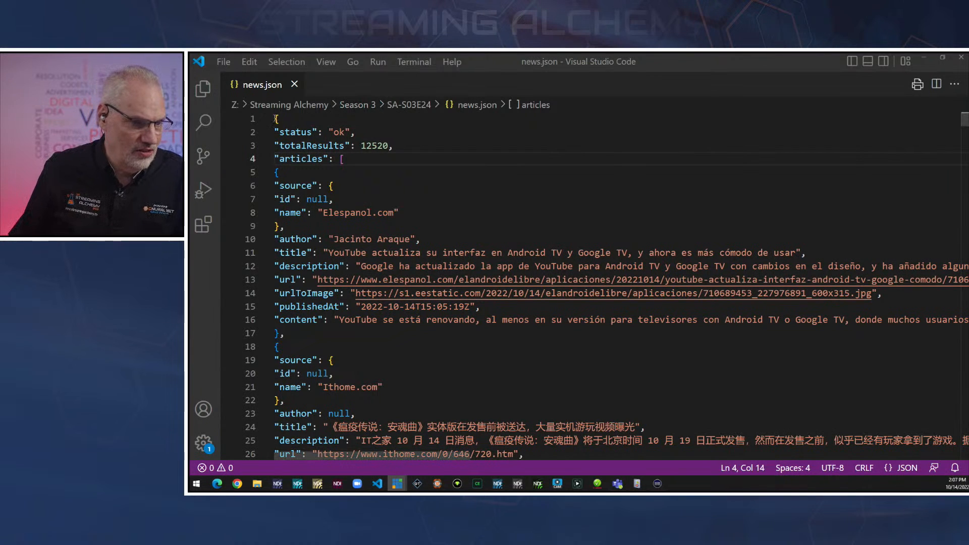
Examine the articles array and first article object of news.json in Visual Studio Code, and compare them with the DEMO source's columns in vMix.
left_click_drag(279, 118, 274, 119)
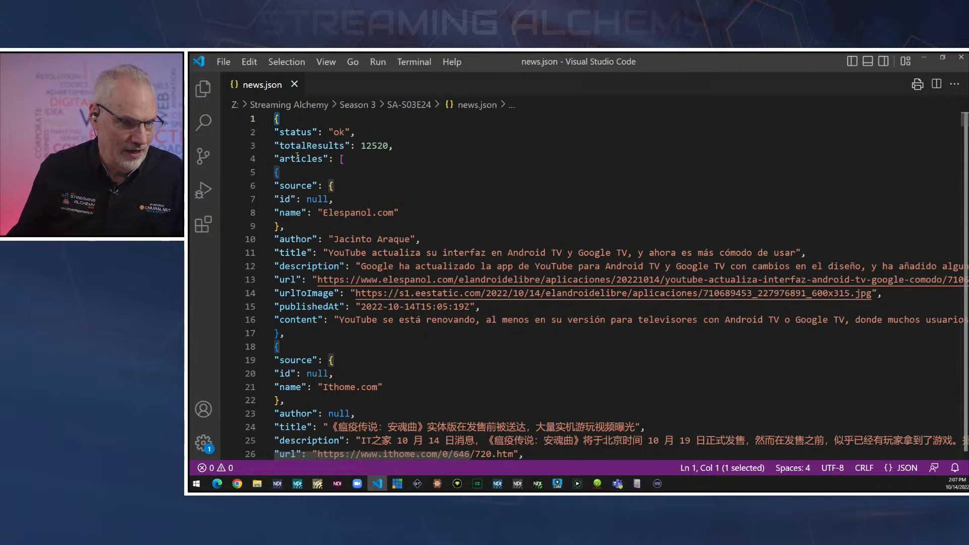
left_click_drag(274, 159, 330, 160)
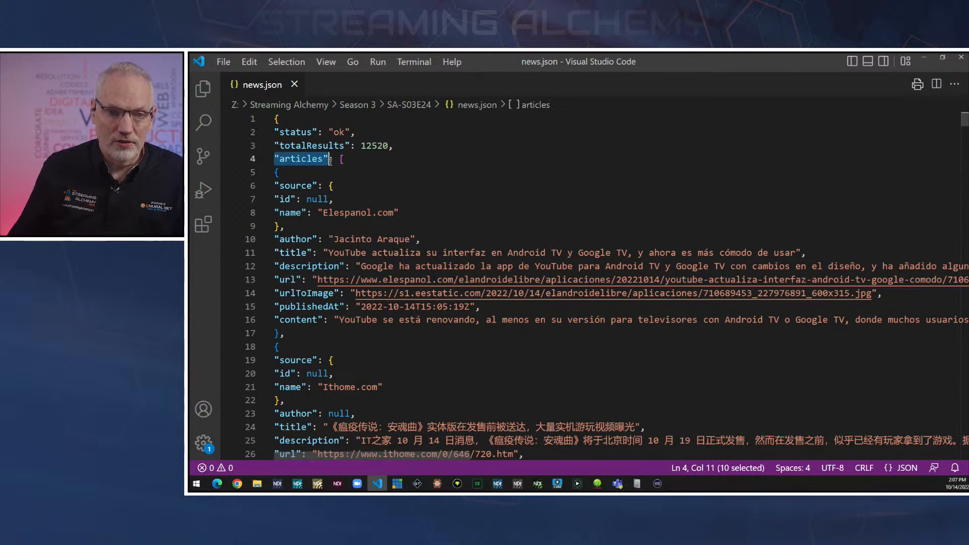
double_click(346, 159)
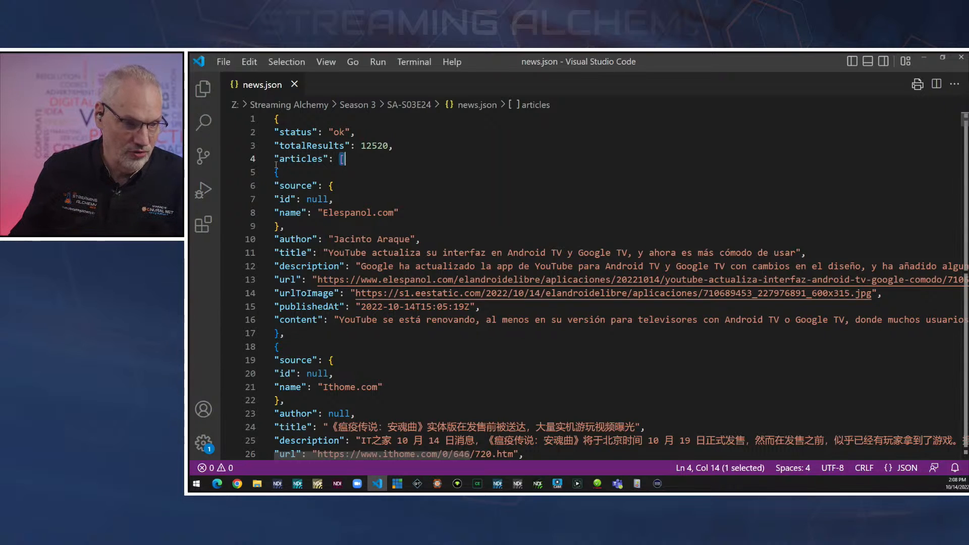
left_click_drag(275, 172, 279, 333)
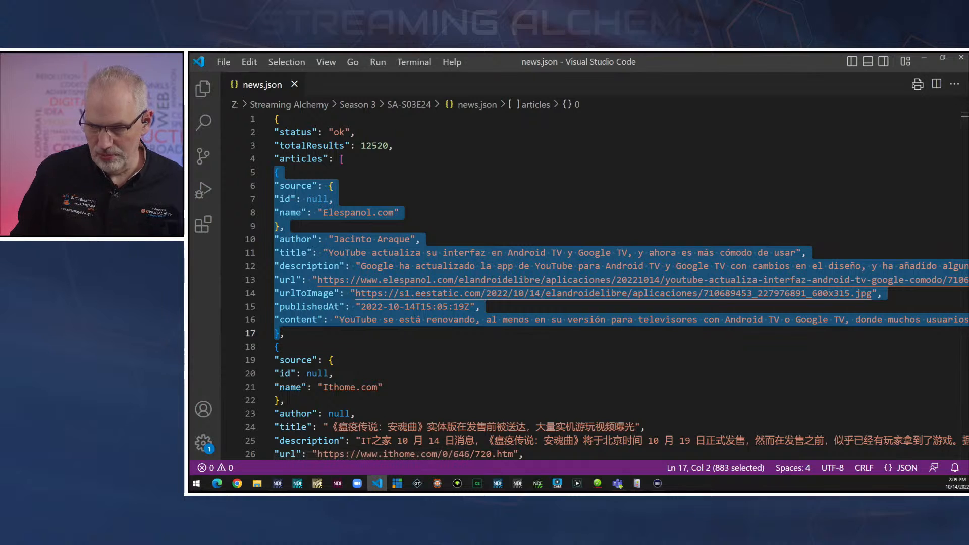
key("alt+Tab")
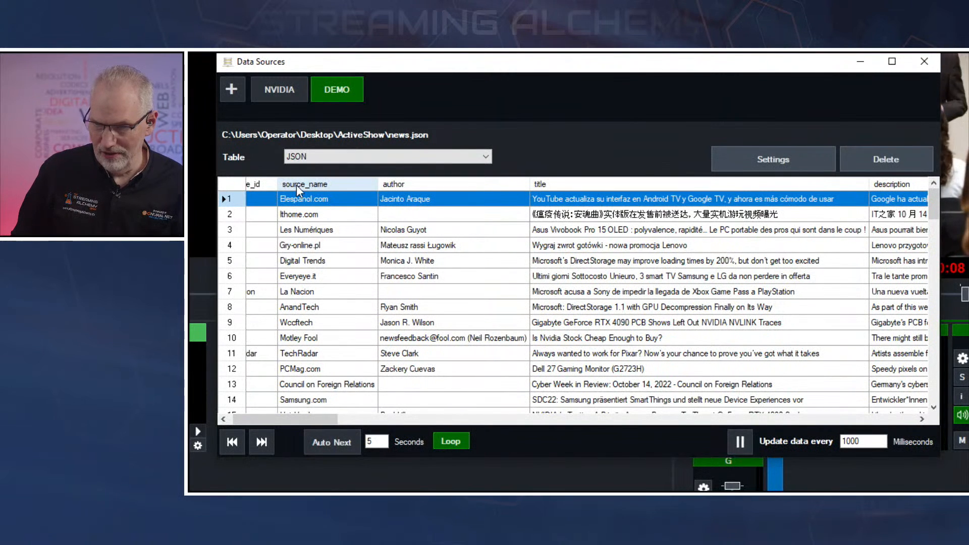
left_click_drag(274, 414, 253, 419)
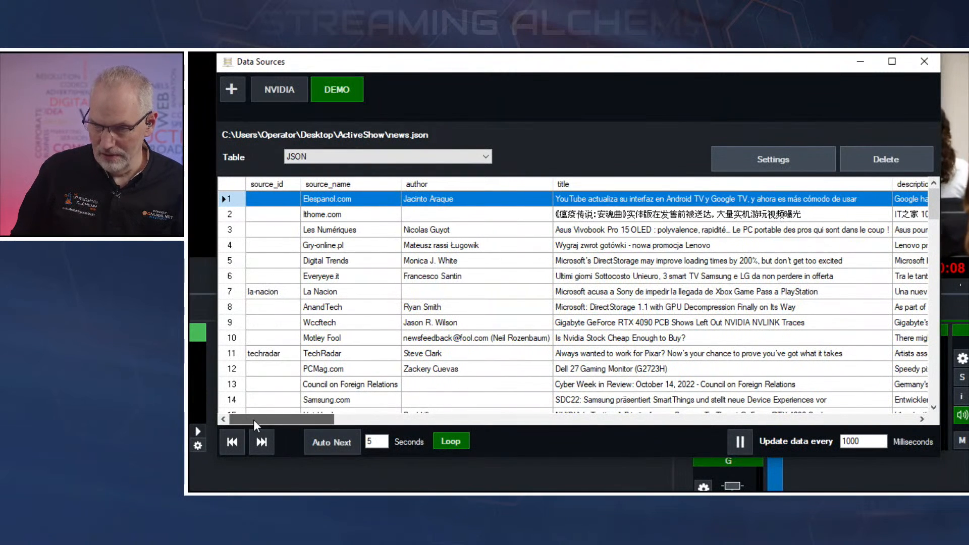
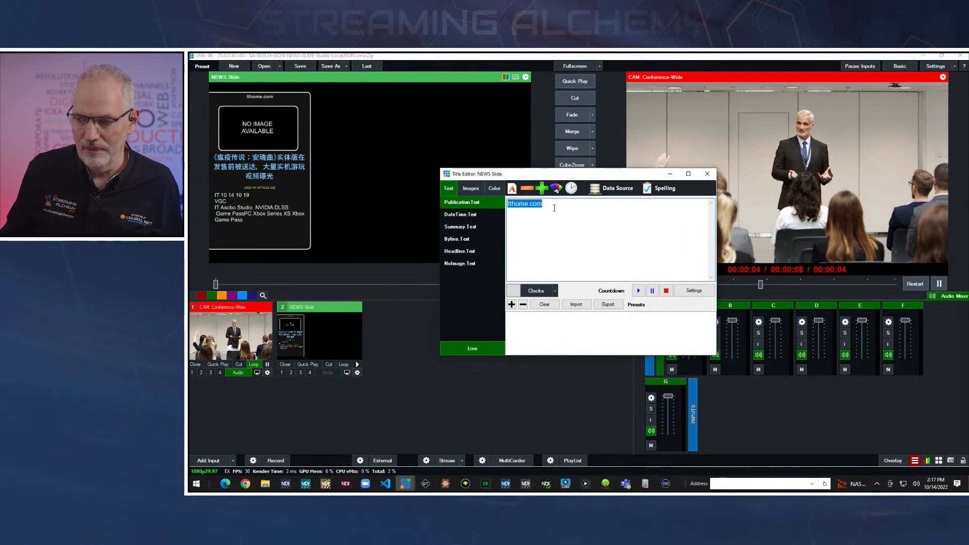
Try rows 6 and 10 for the Publication.Text field's NVIDIA source_name binding, return the row to Selected, and cancel.
left_click(615, 189)
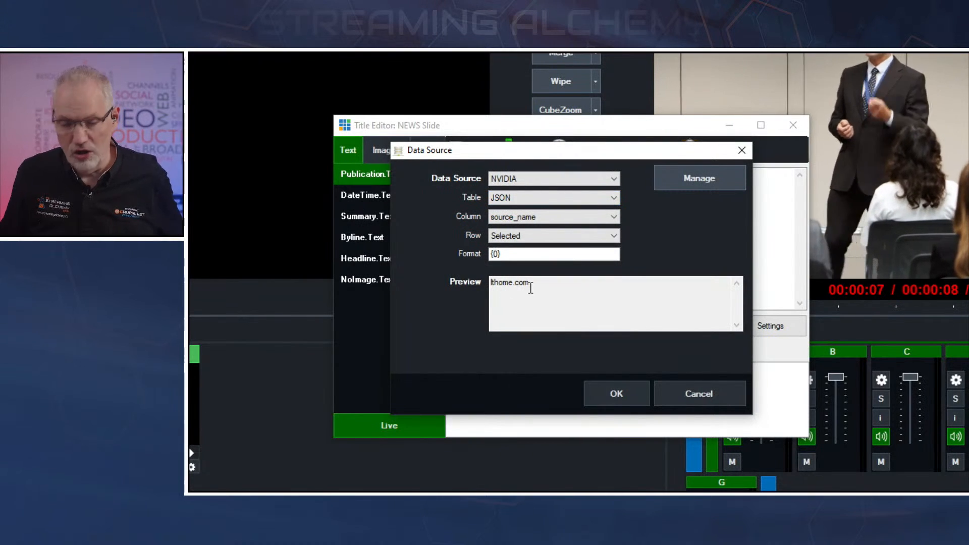
left_click(536, 237)
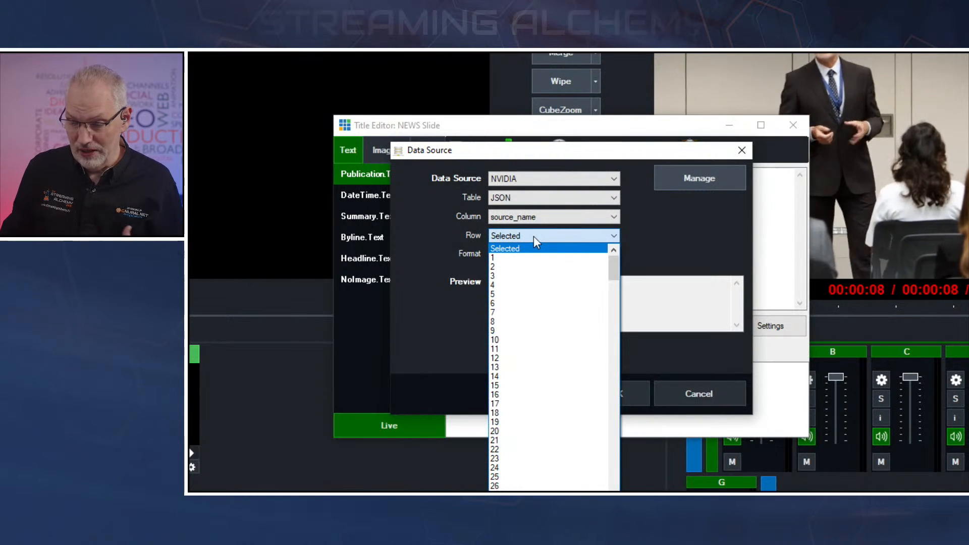
left_click(497, 303)
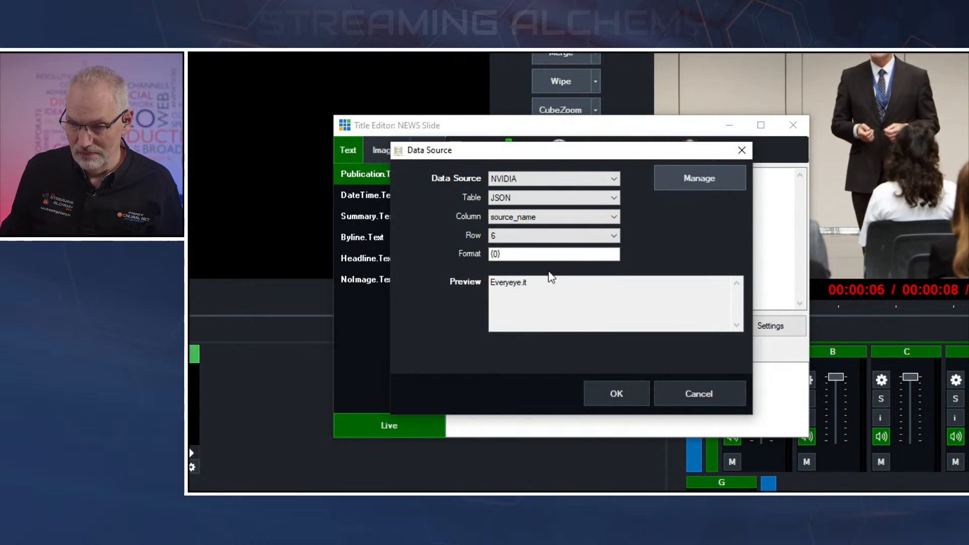
left_click(534, 237)
left_click(511, 285)
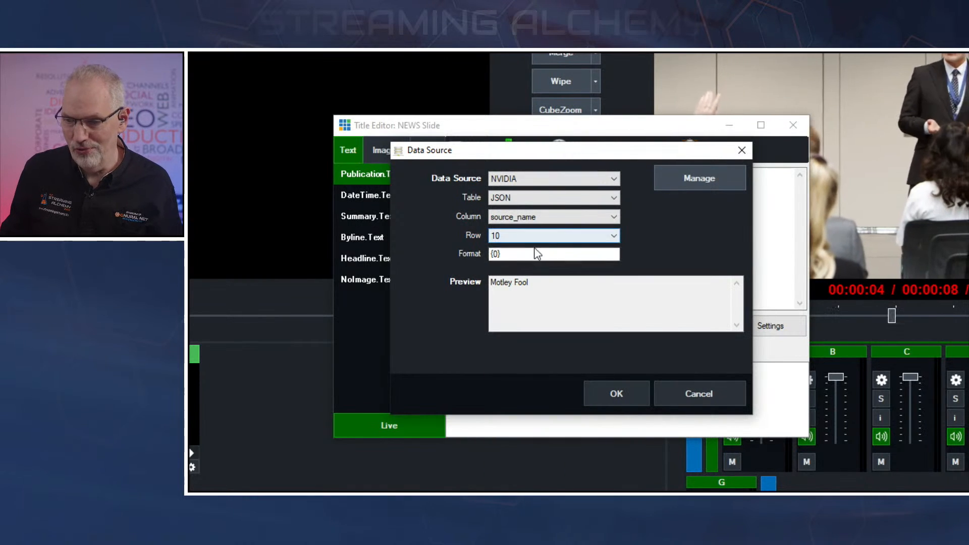
left_click(529, 237)
scroll(533, 257, "up", 4)
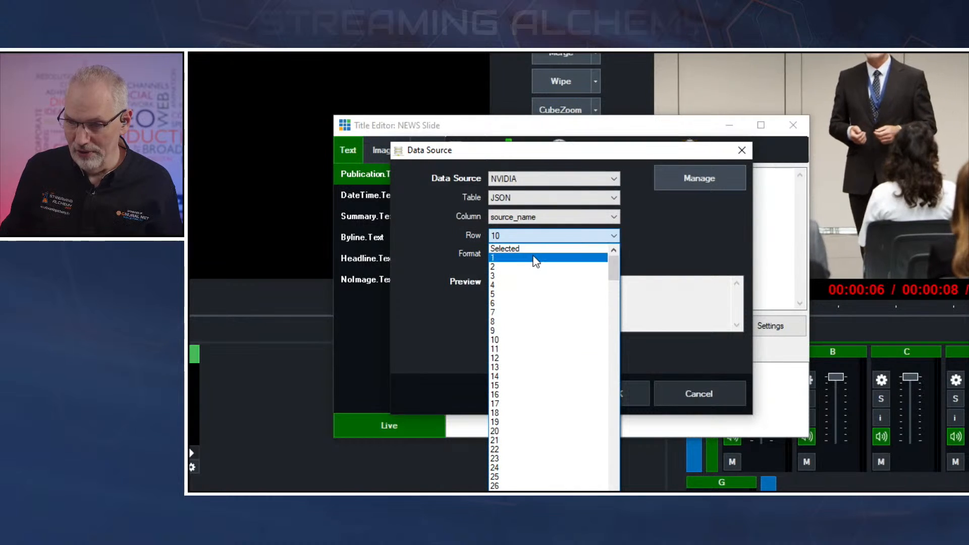
left_click(505, 248)
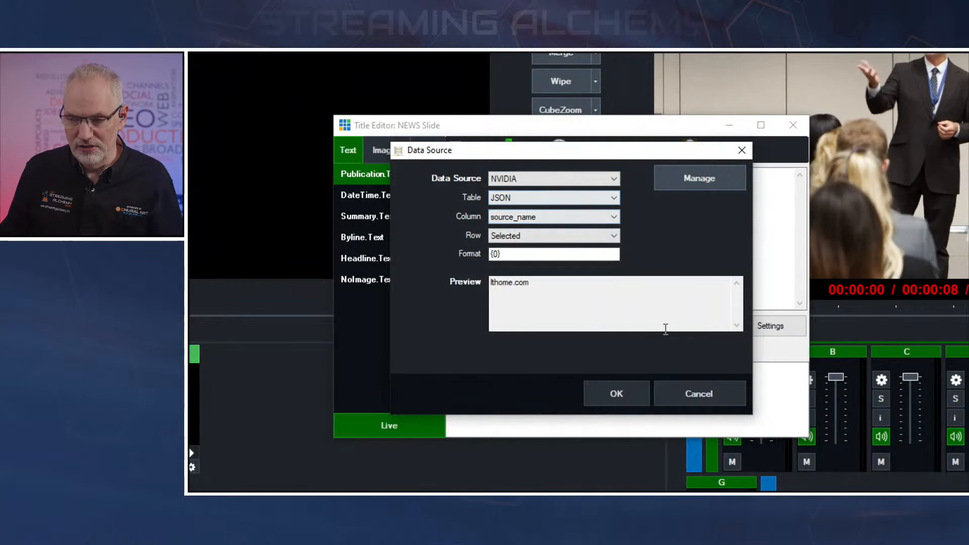
left_click(710, 398)
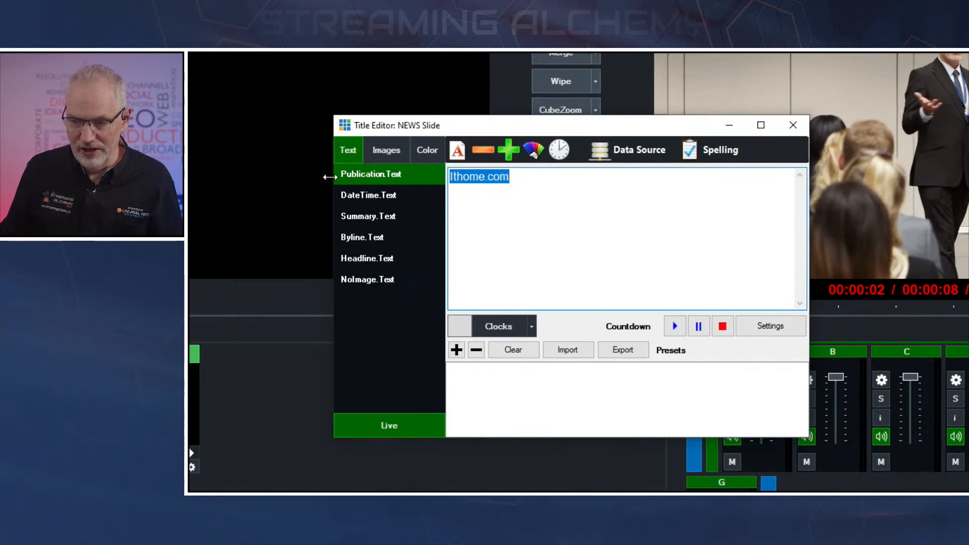
Check the Summary.Text field's data source binding and confirm it with the content column and Selected row.
left_click(359, 217)
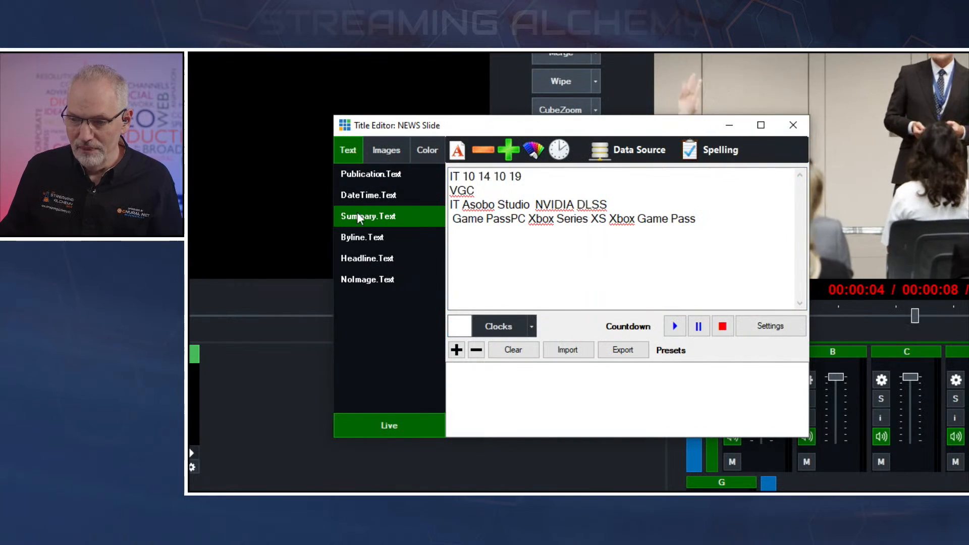
left_click(623, 151)
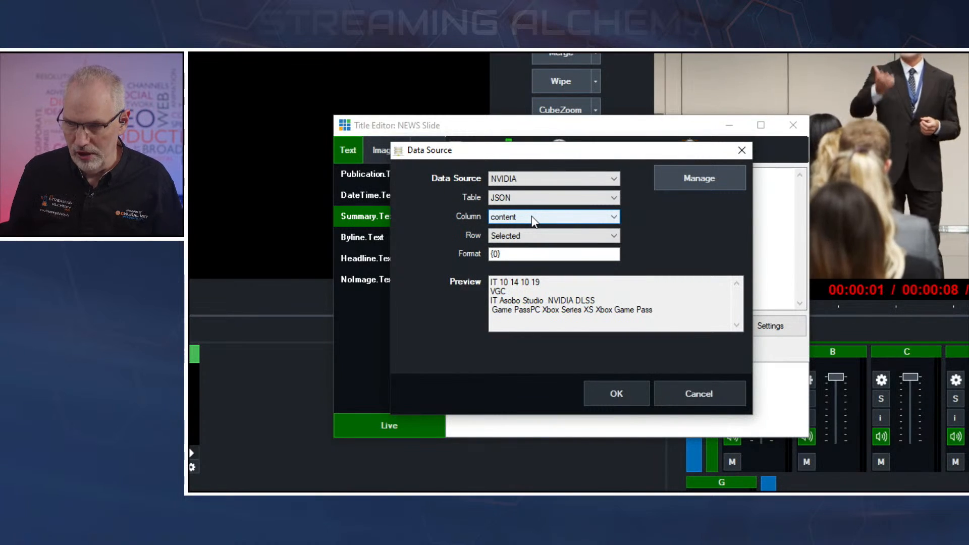
left_click(626, 393)
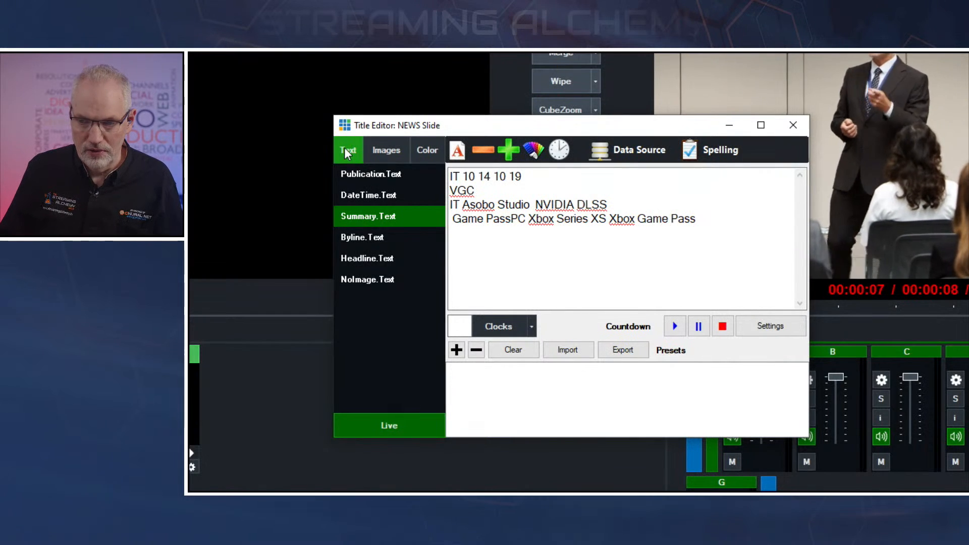
Preview row 4 of the urlToImage column for StoryImage.Source, confirm with the row back on Selected, and close the title editor.
left_click(387, 149)
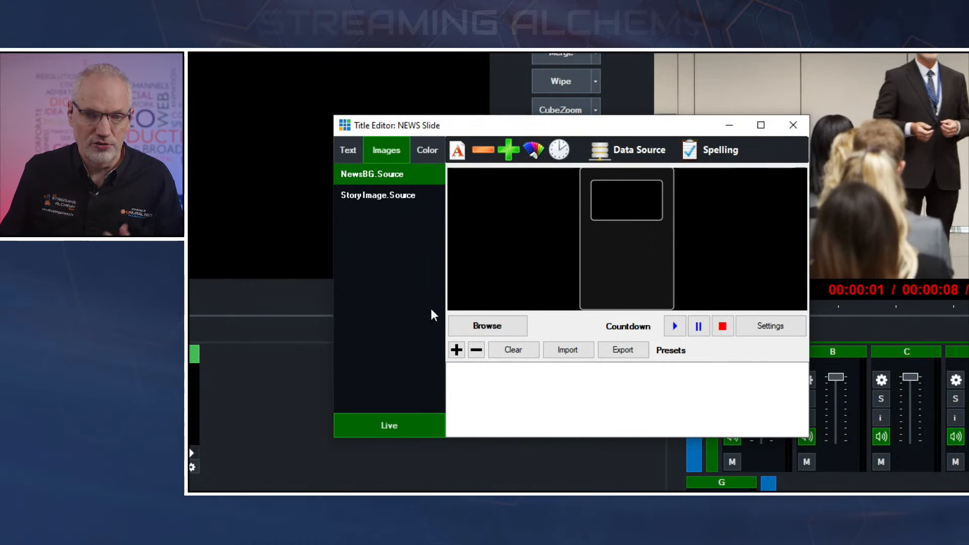
left_click(360, 195)
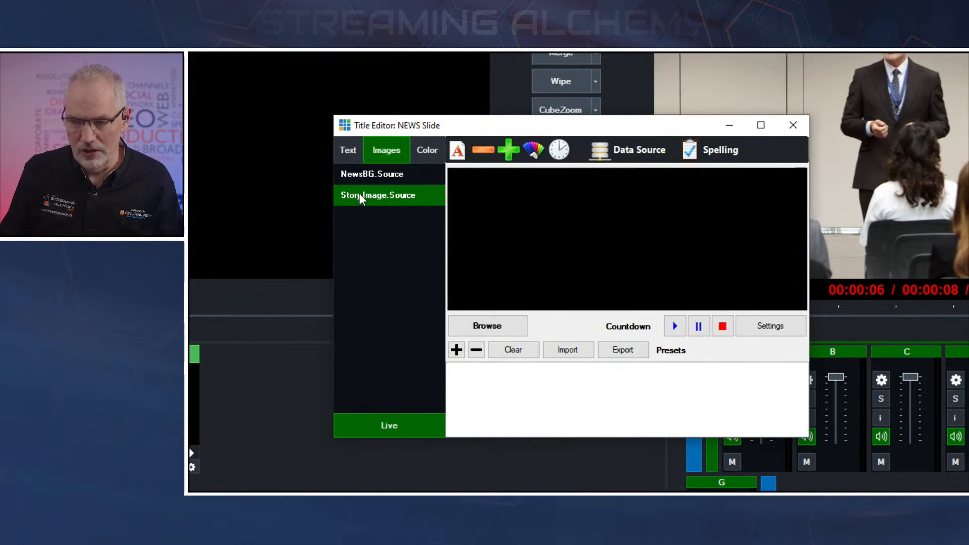
left_click(644, 151)
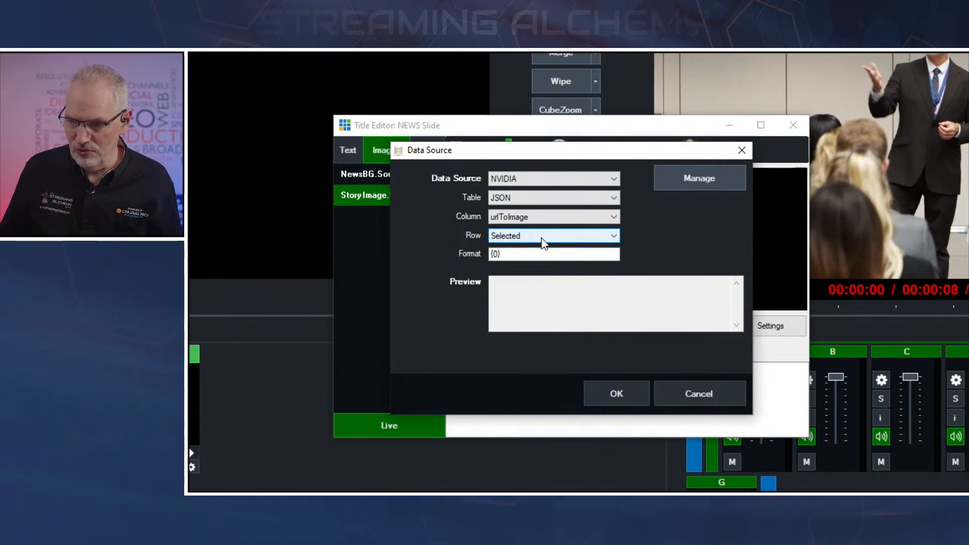
left_click(528, 236)
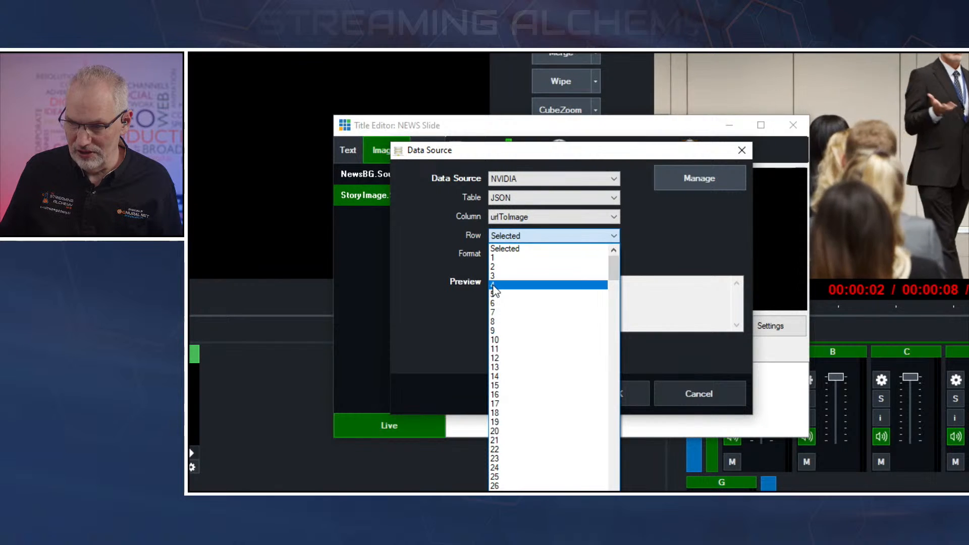
left_click(494, 286)
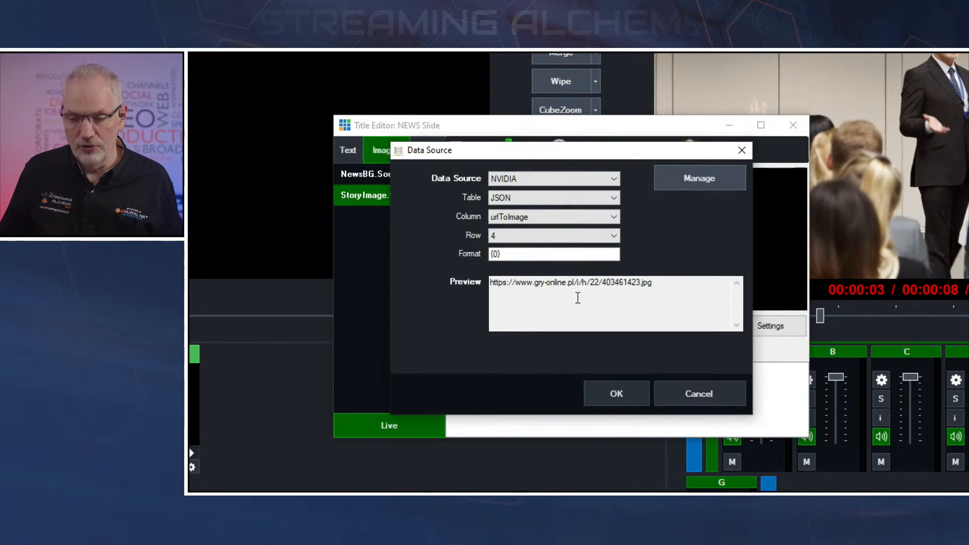
left_click(534, 236)
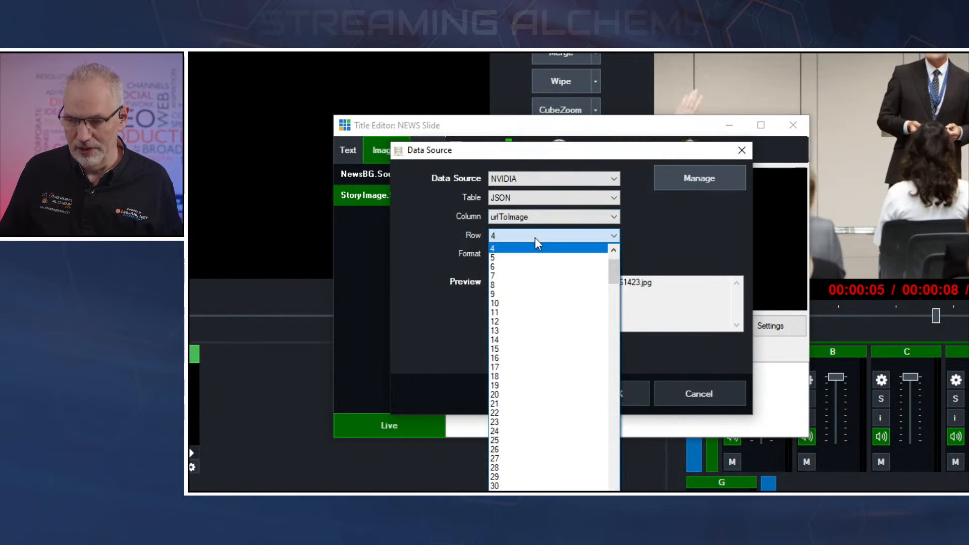
left_click(525, 249)
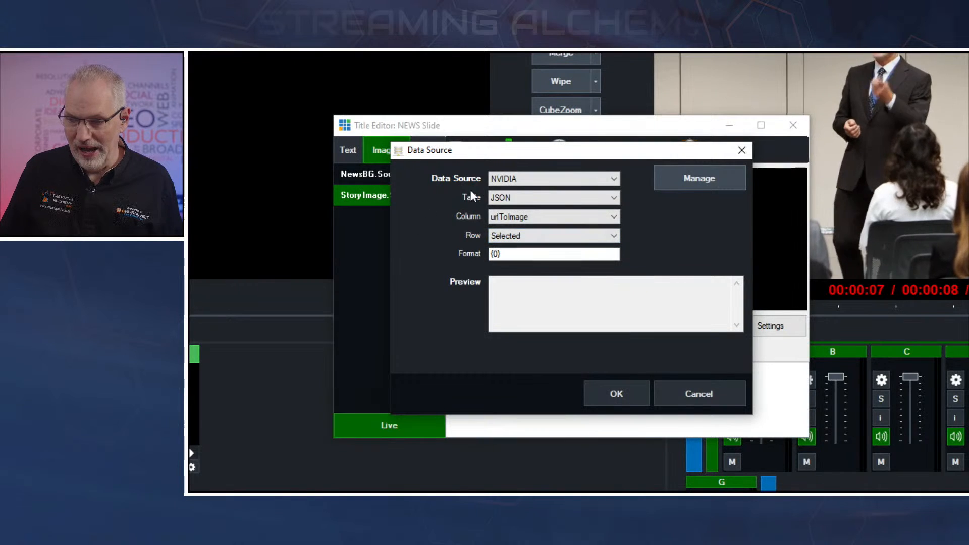
left_click(620, 391)
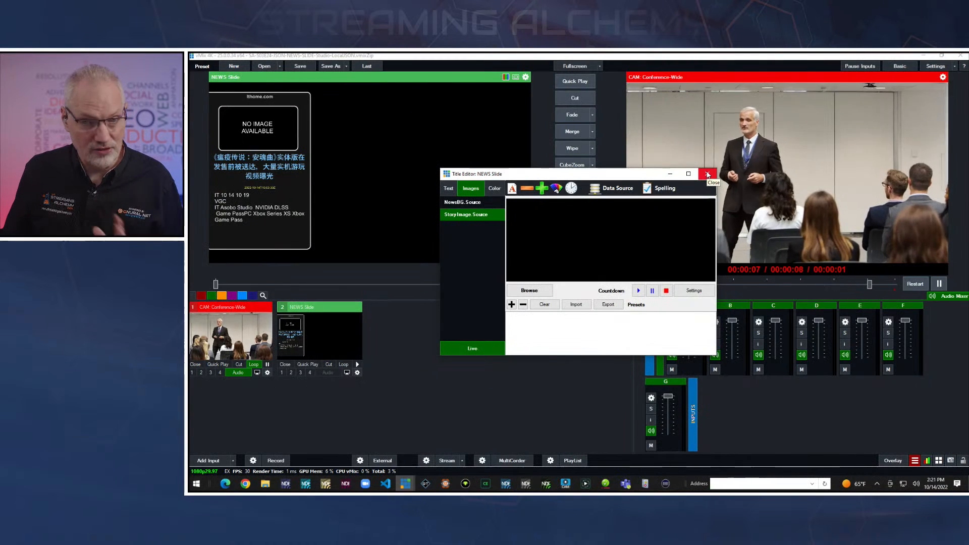
left_click(707, 174)
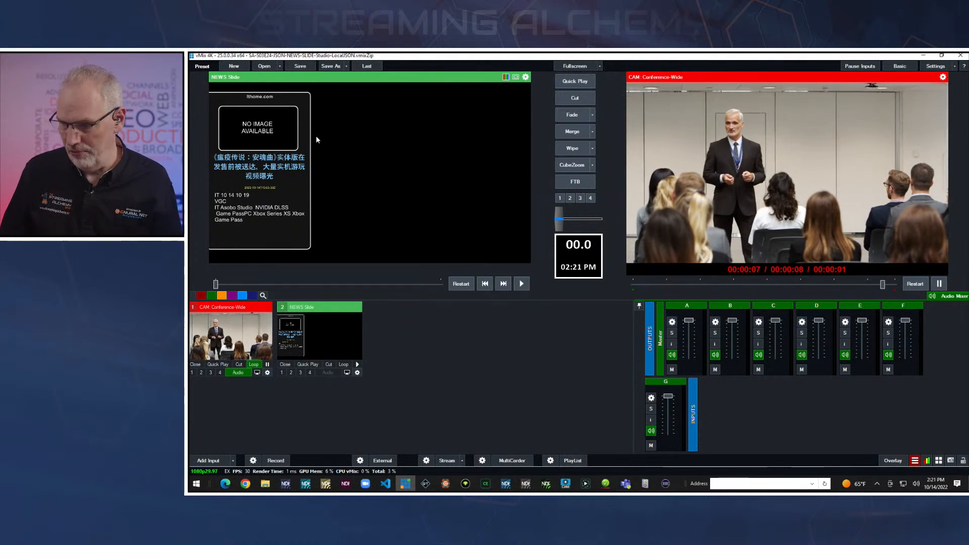
Open the data sources manager and load NVIDIA rows 3, 4, 5 and 8 into the NEWS Slide, ending on row 4.
left_click(914, 461)
left_click(876, 377)
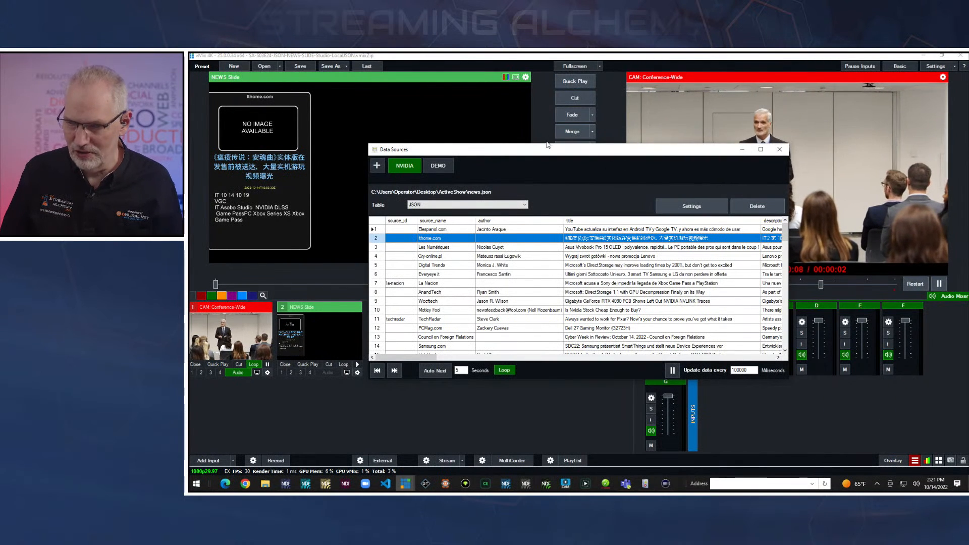
left_click_drag(546, 157, 556, 185)
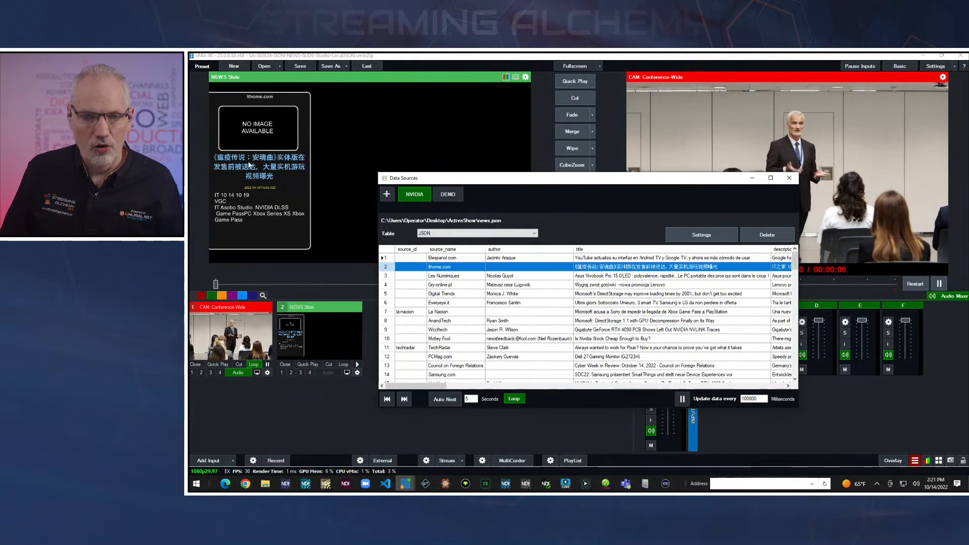
left_click(450, 276)
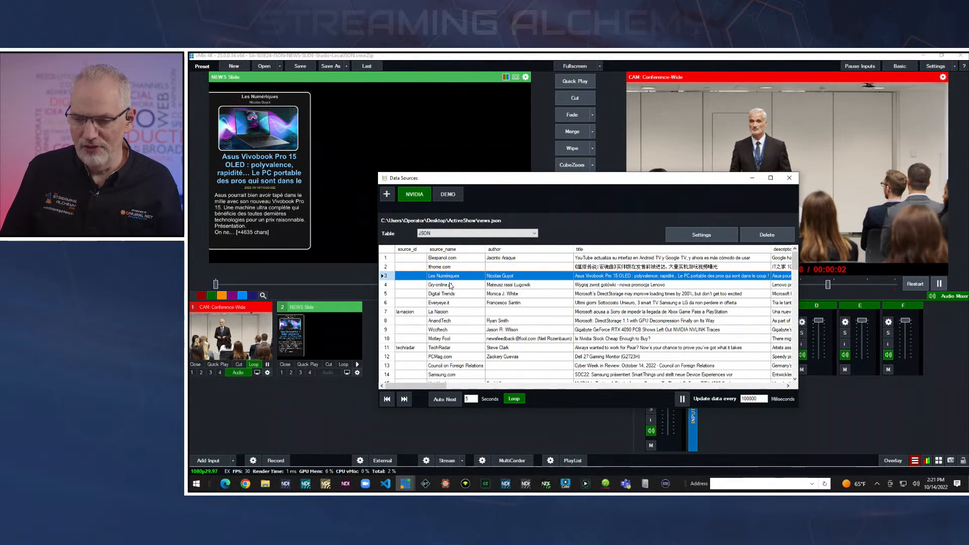
left_click(450, 286)
left_click(453, 295)
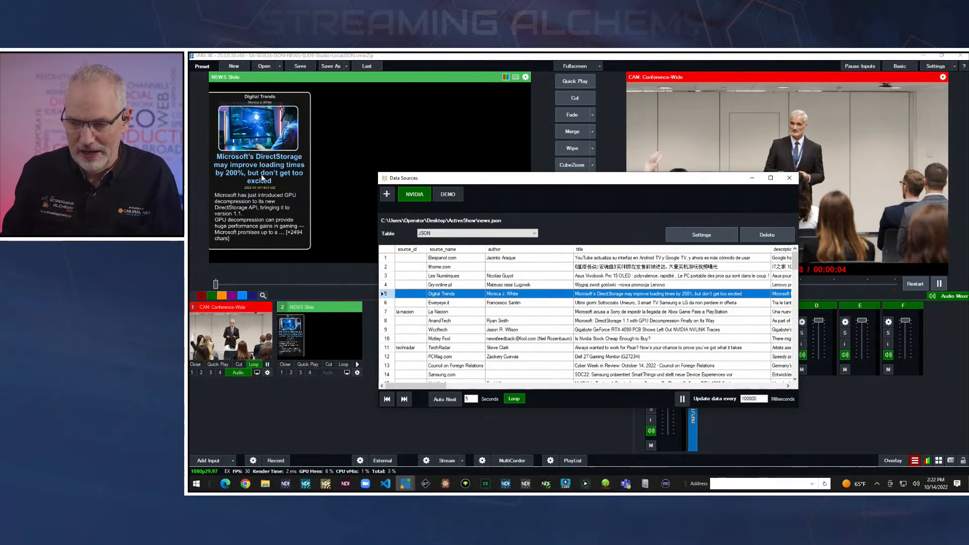
left_click(436, 321)
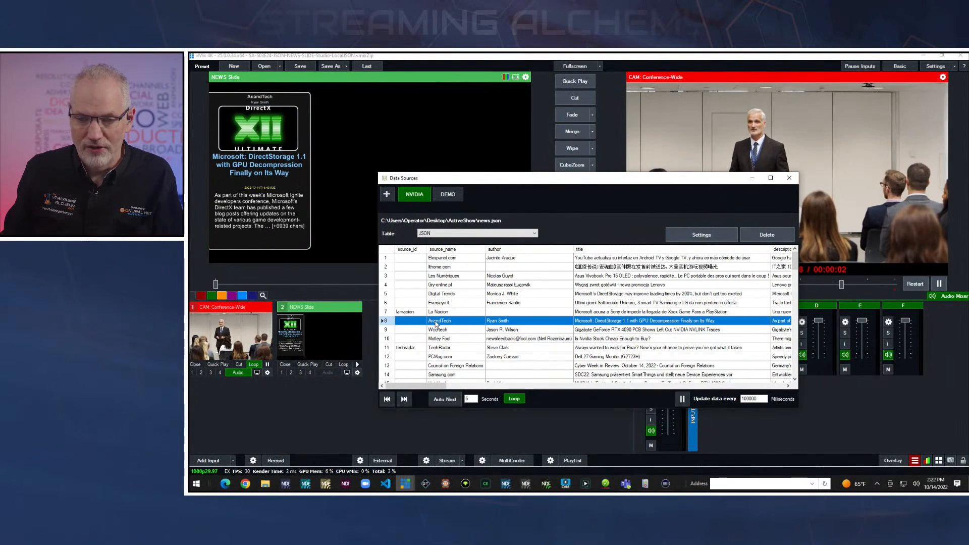
left_click(440, 285)
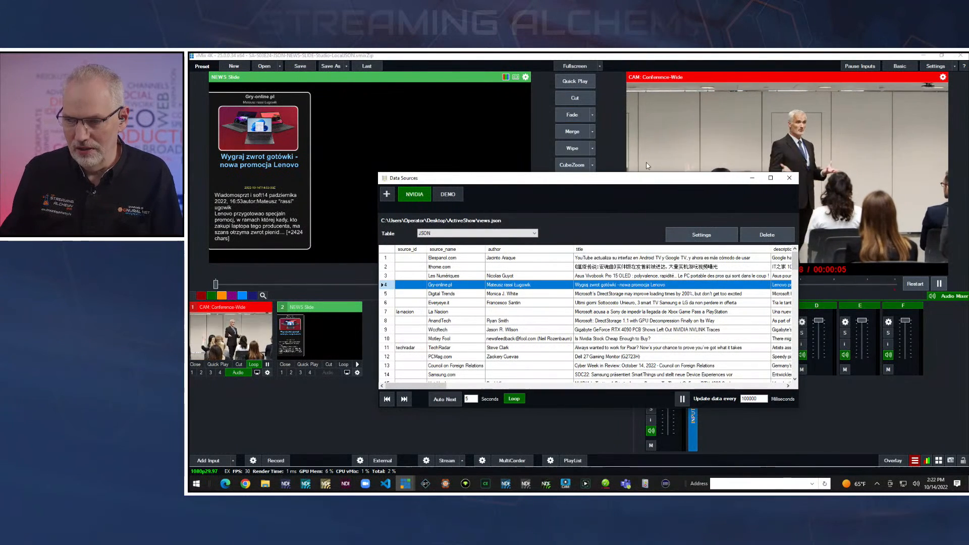
Move the Data Sources window to the other display, then cut the NEWS Slide to output and back to CAM Conference-Wide.
left_click_drag(642, 181, 190, 190)
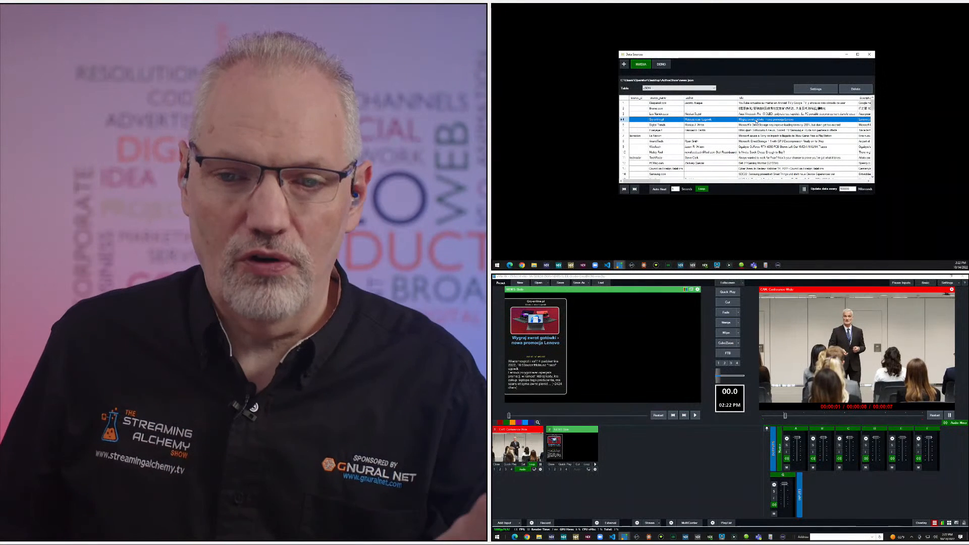
left_click(703, 493)
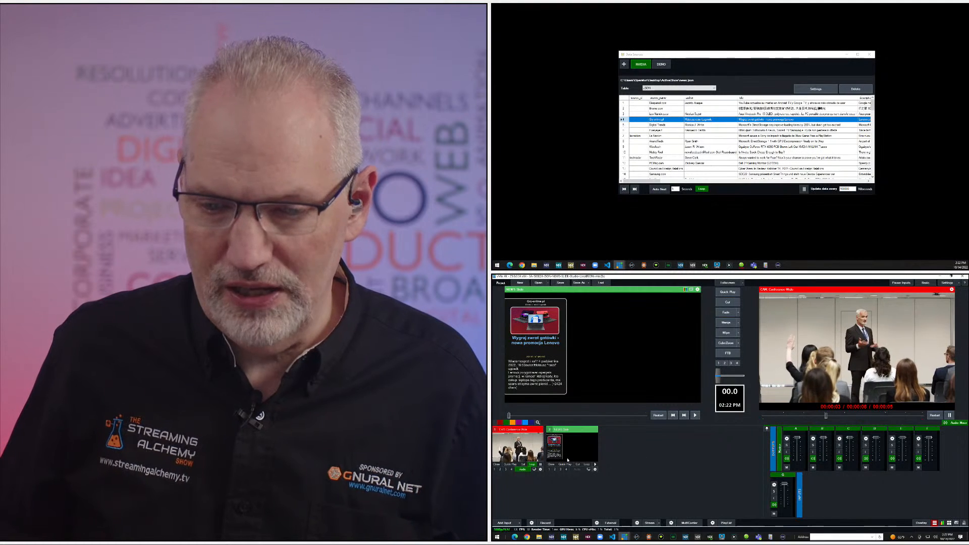
left_click(727, 303)
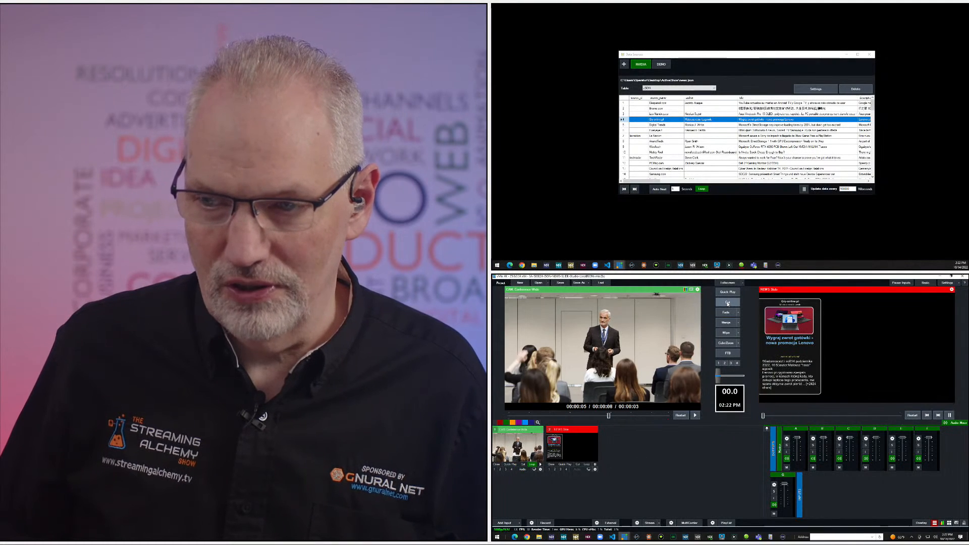
left_click(728, 303)
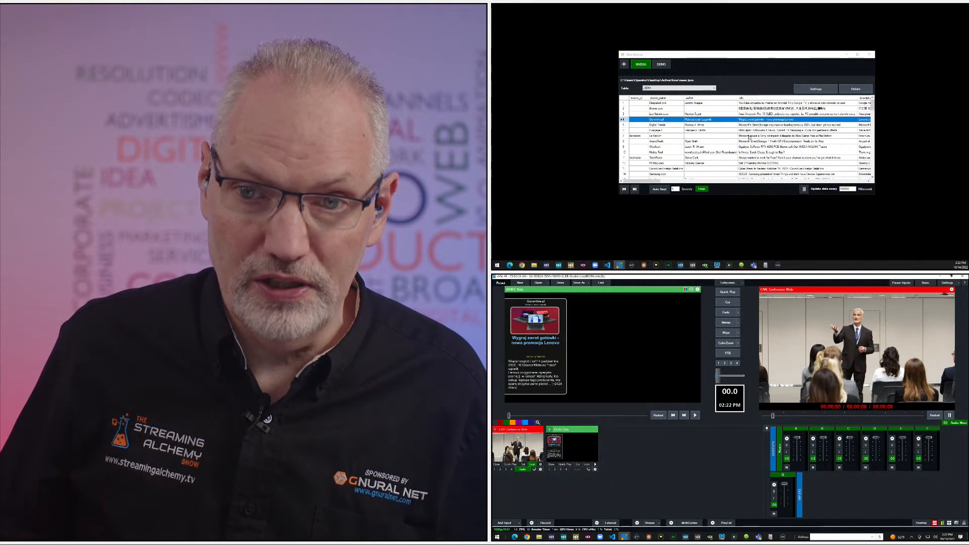
Load NVIDIA row 7 and then row 9 into the NEWS Slide, and close the Data Sources window.
left_click(749, 137)
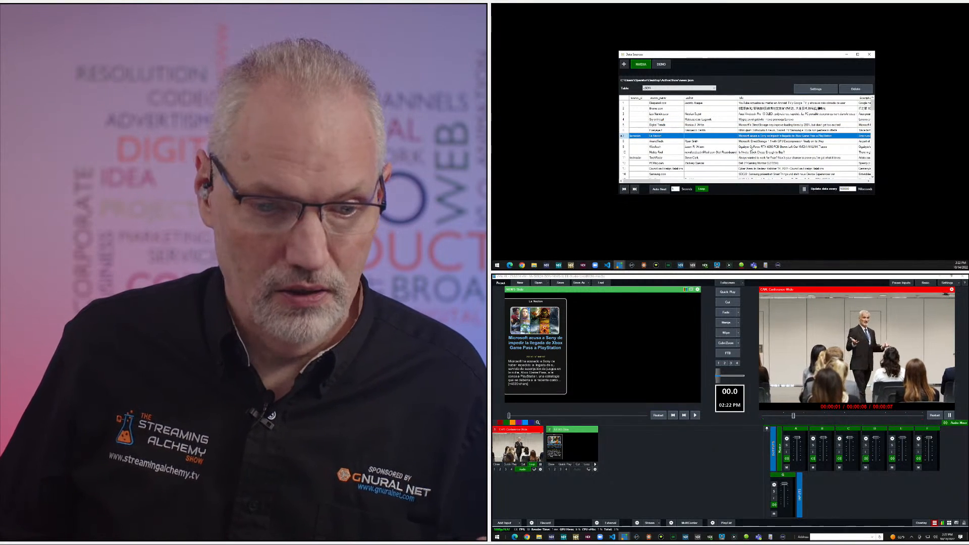
left_click(750, 147)
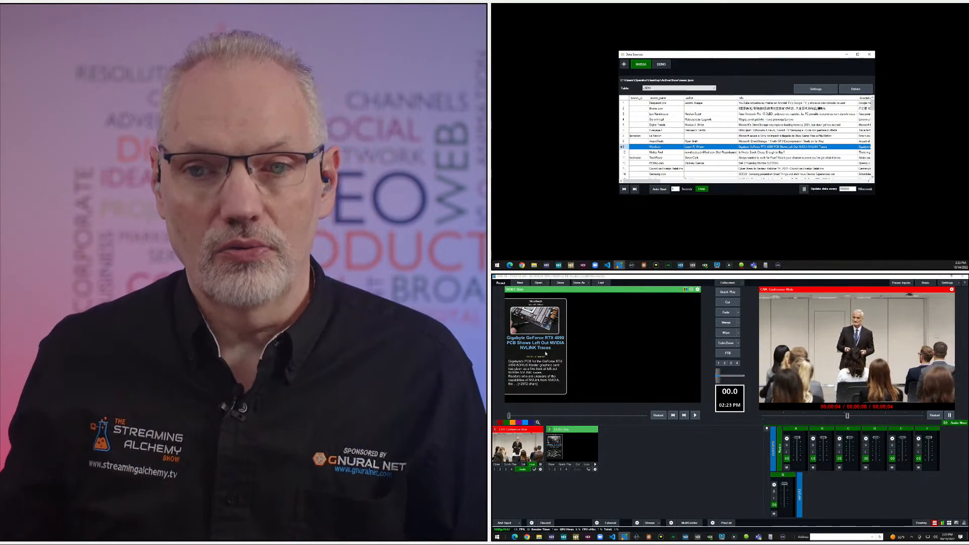
left_click(869, 54)
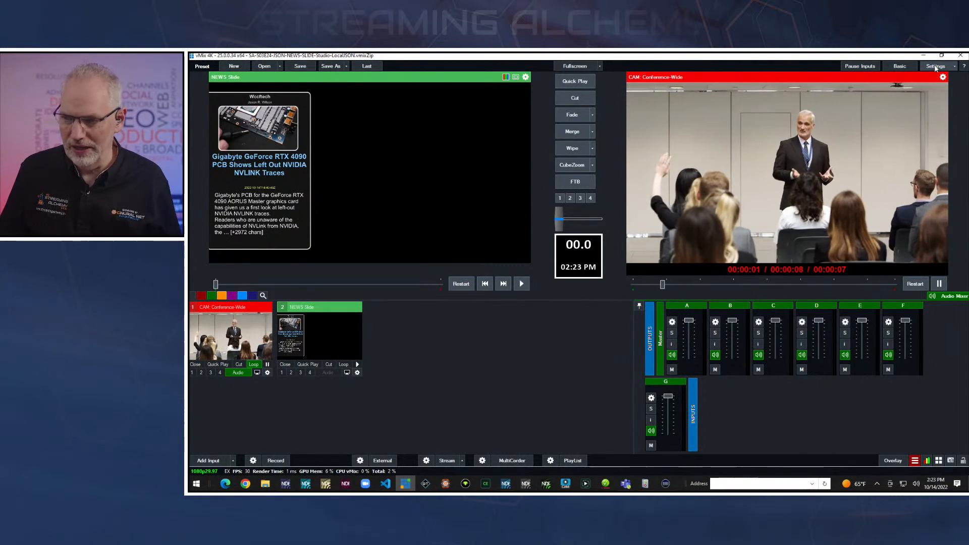
Open the TOP NEWS shortcut from the vMix shortcut settings to examine its function and value.
left_click(935, 66)
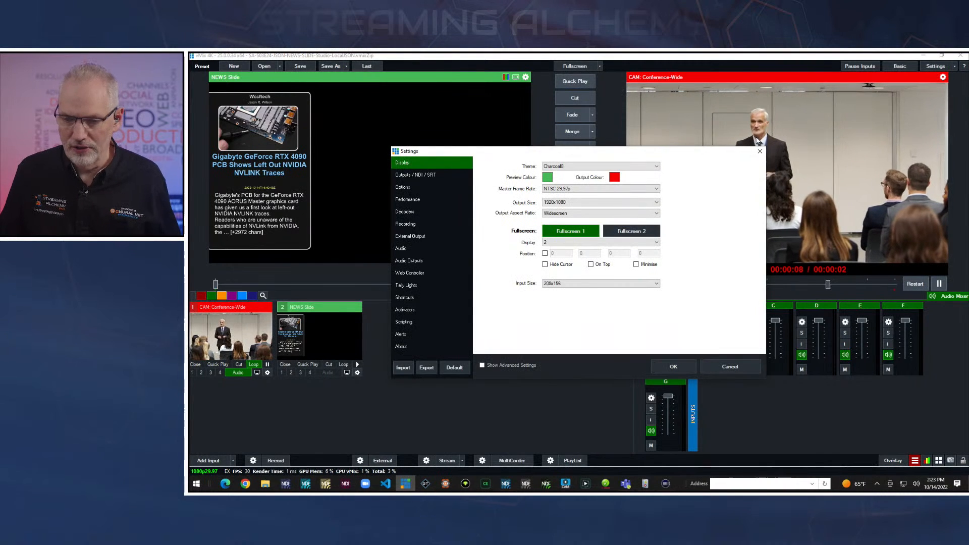
left_click(404, 298)
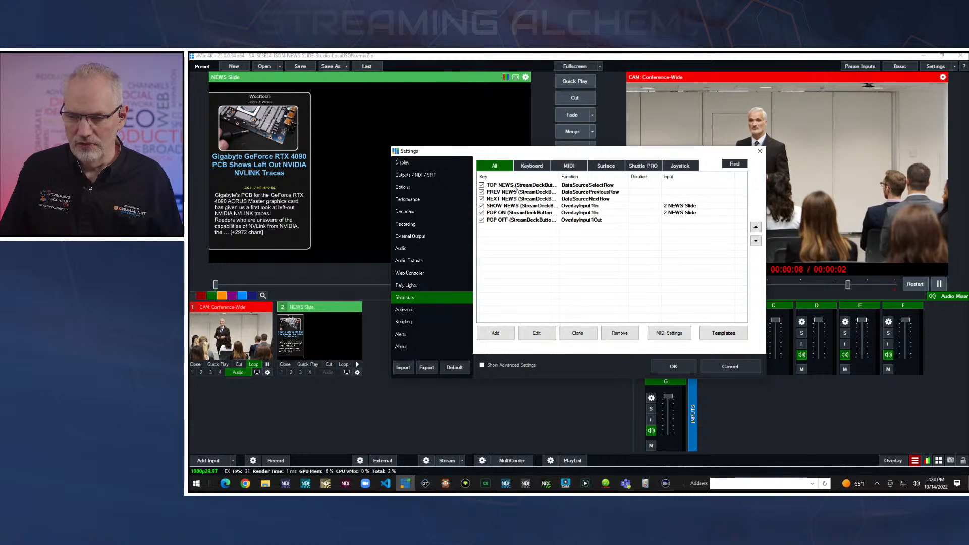
left_click(514, 188)
double_click(514, 189)
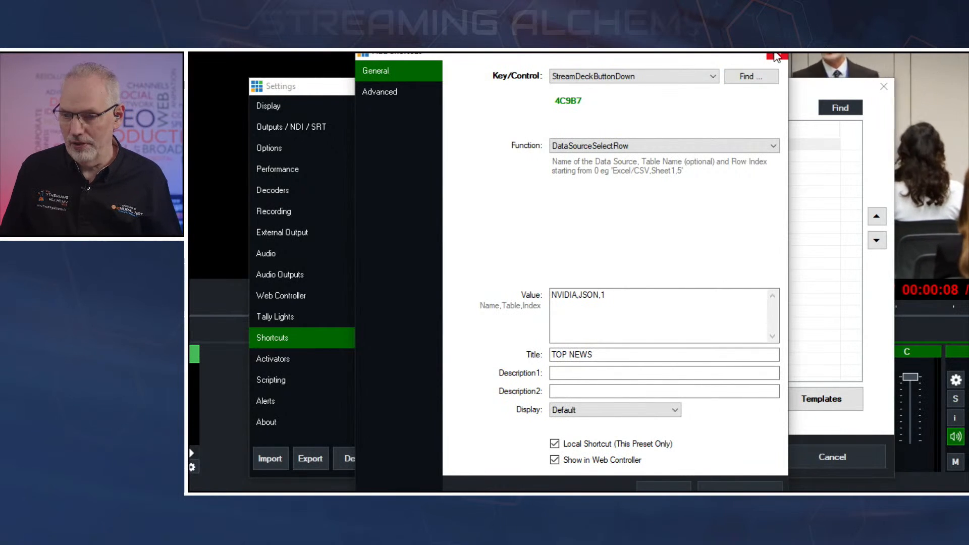
Close the TOP NEWS shortcut and examine the NEXT NEWS shortcut's function and value, leaving its settings as they are.
left_click(776, 56)
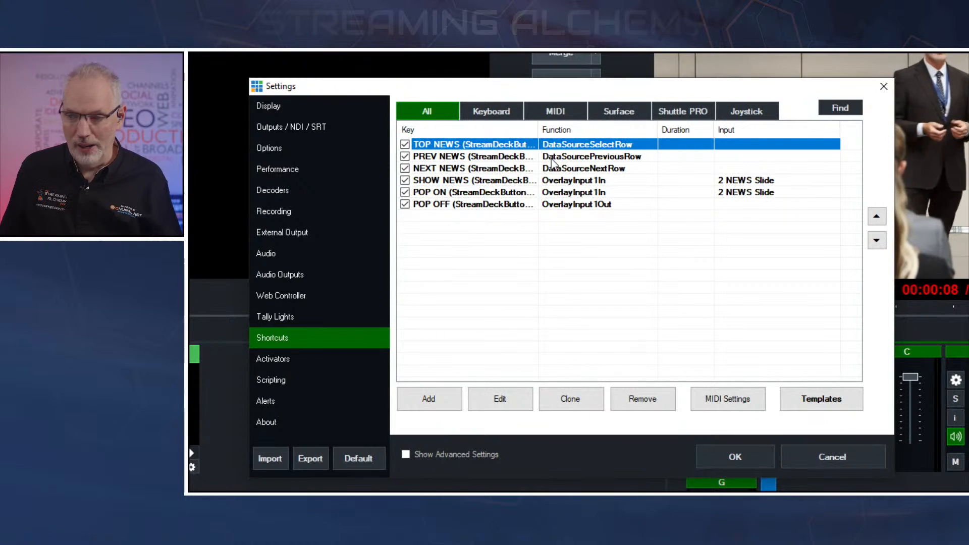
double_click(484, 169)
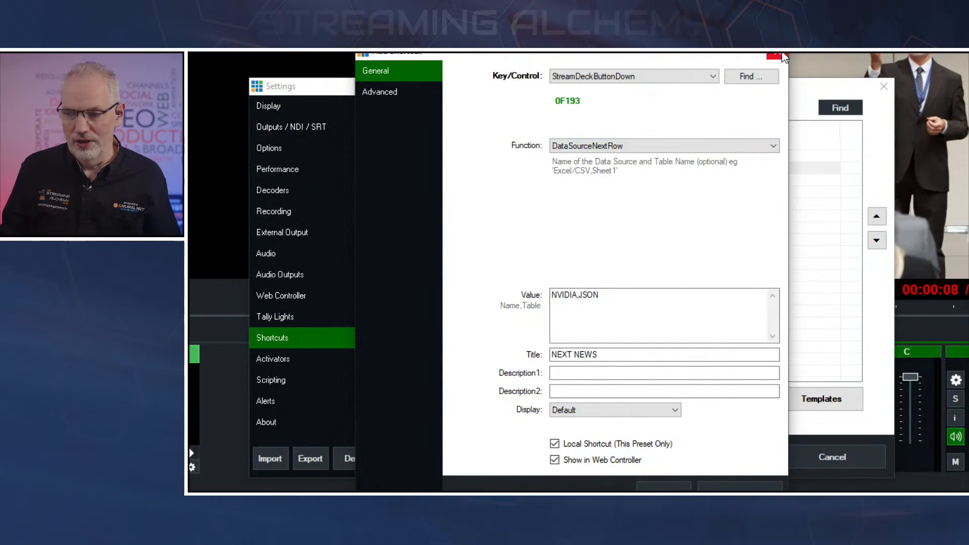
left_click(777, 55)
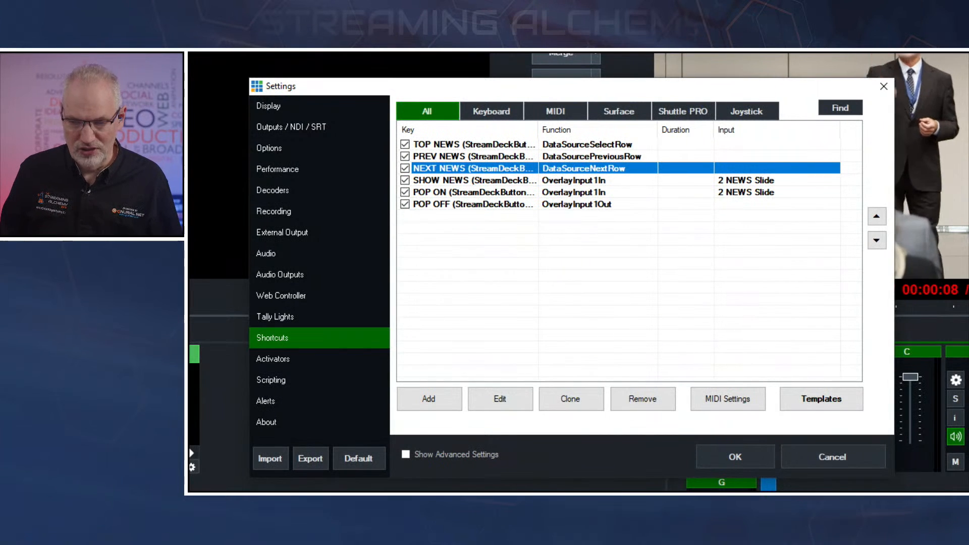
Examine the SHOW NEWS shortcut's function and assigned input, and close the vMix settings.
left_click(465, 181)
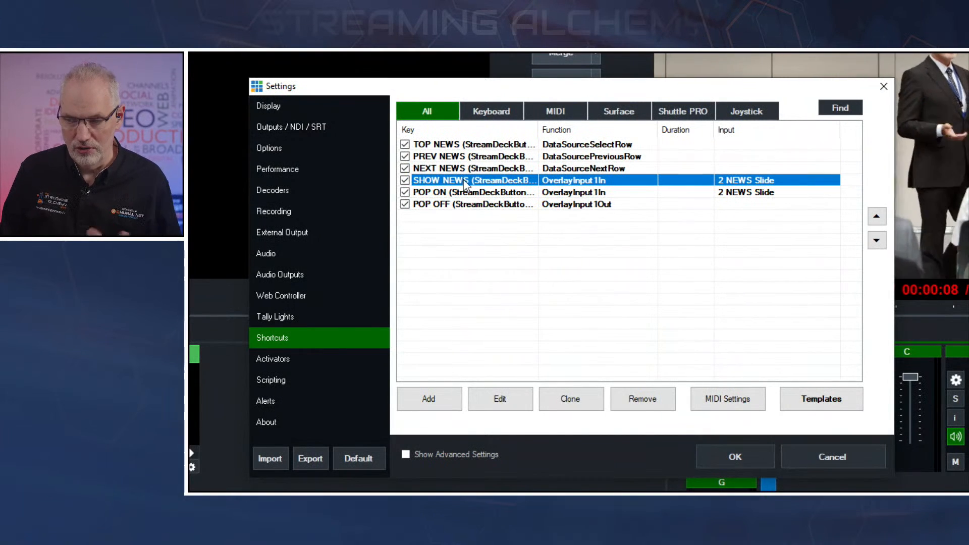
double_click(464, 182)
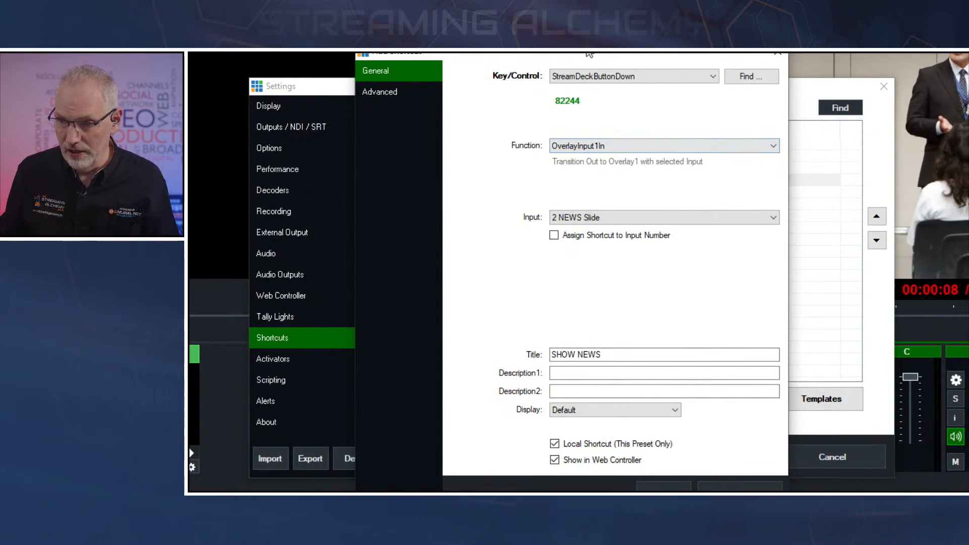
left_click(779, 52)
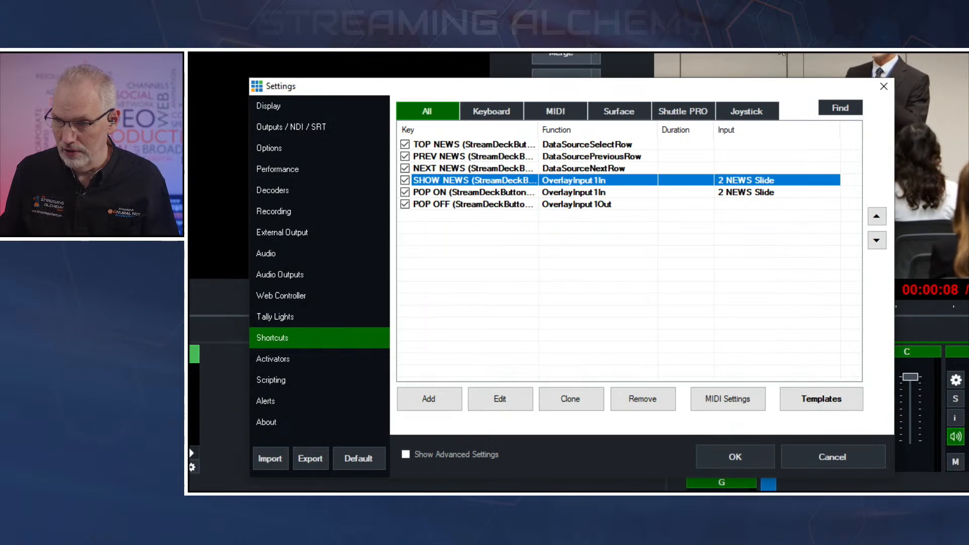
left_click(884, 86)
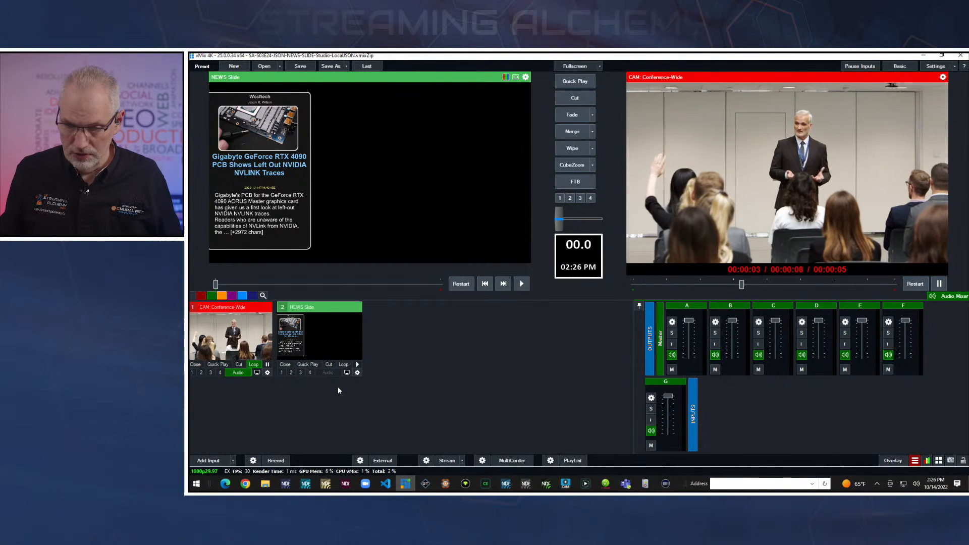
Bring the NEWS Slide in and out on overlay 1 over CAM Conference-Wide, and use a shortcut to change its story.
left_click(281, 373)
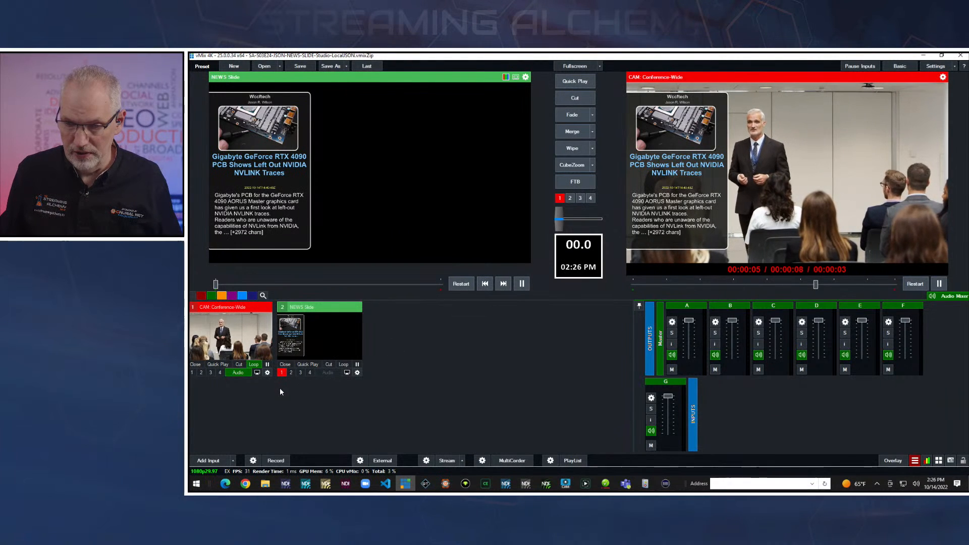
left_click(281, 374)
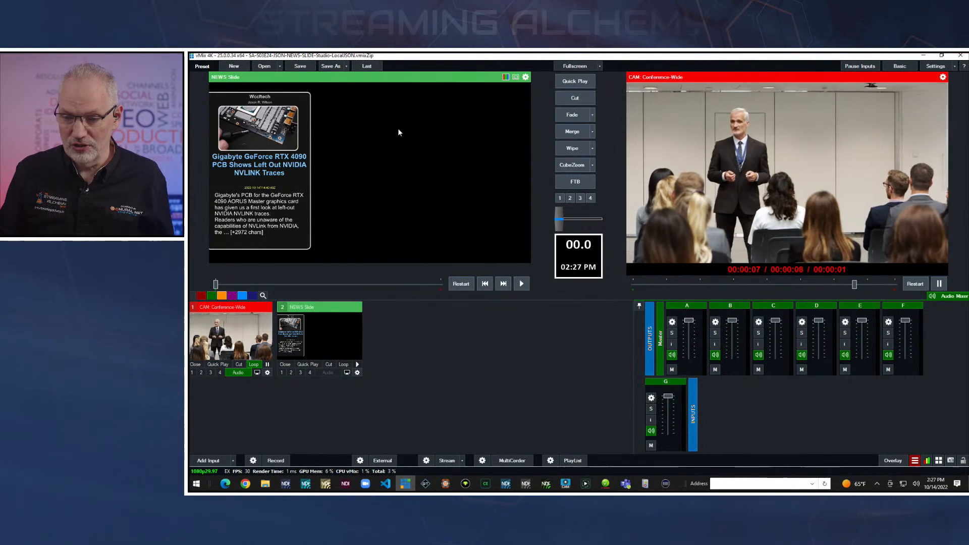
key("F1")
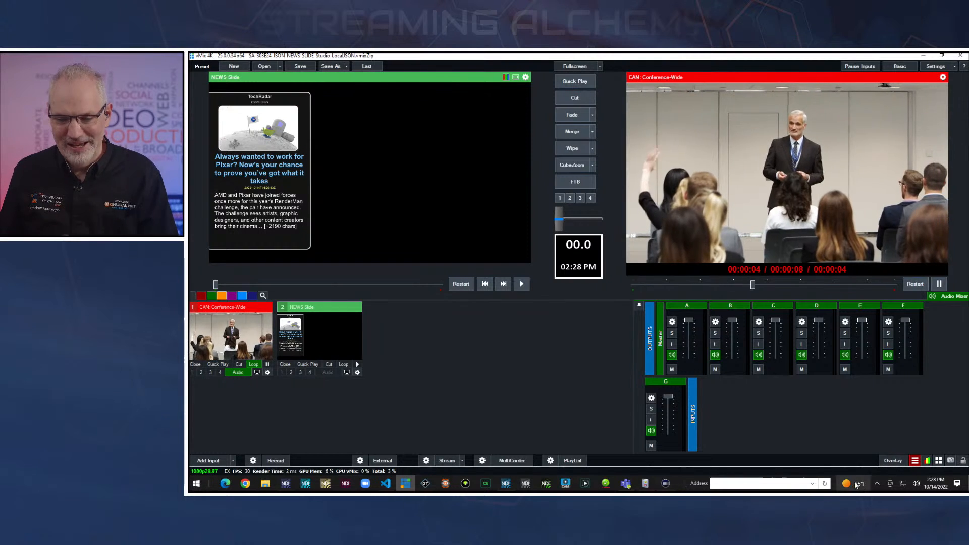
Examine the overlay-in and overlay-out triggers in the NEWS Slide's input settings, and close the settings.
left_click(358, 373)
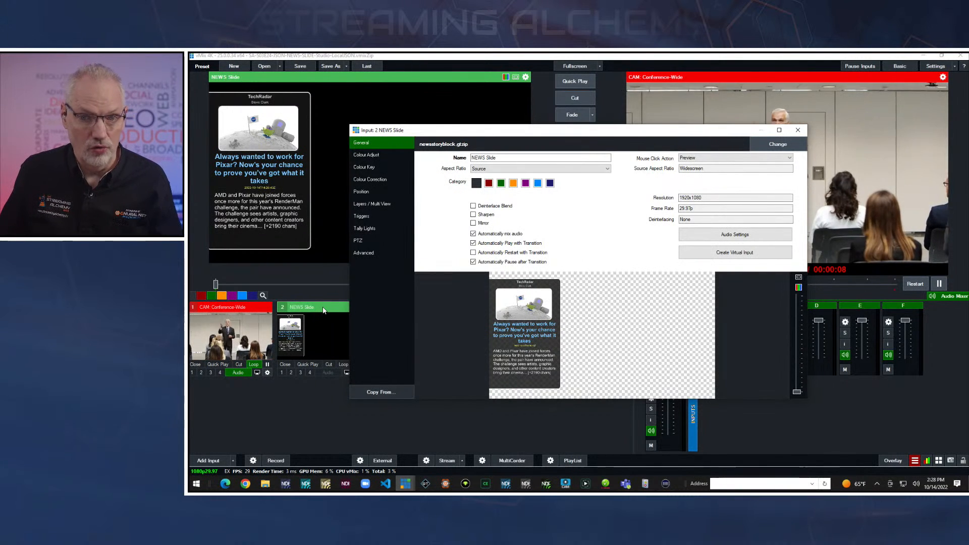
left_click(361, 216)
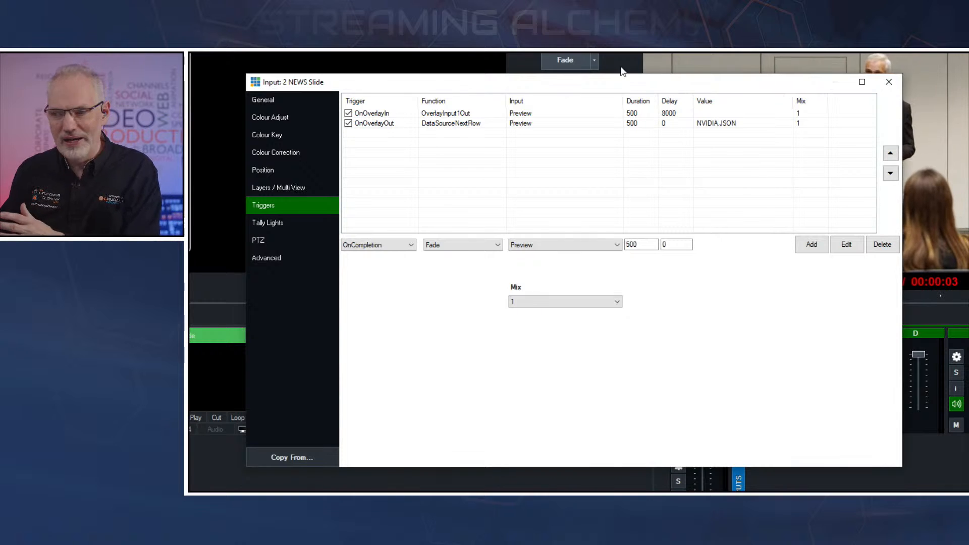
left_click(888, 83)
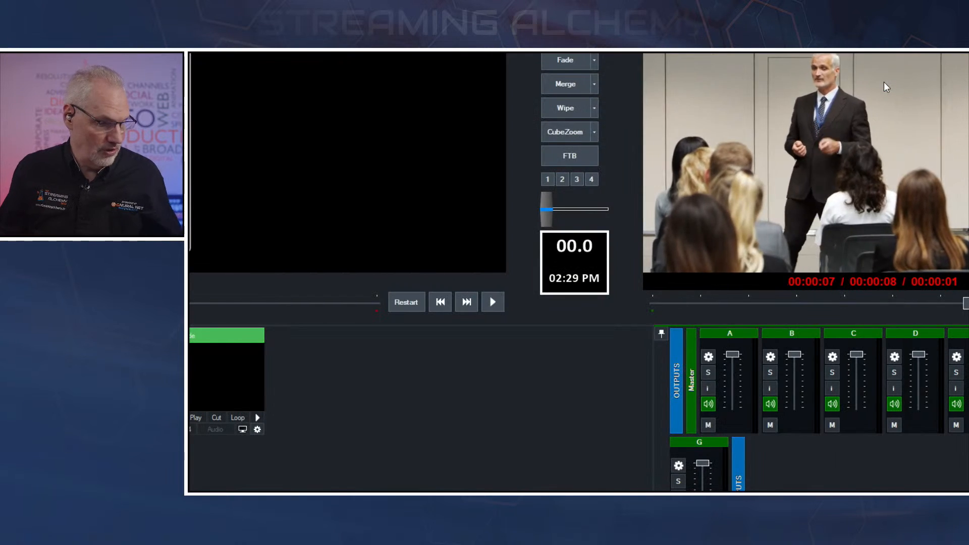